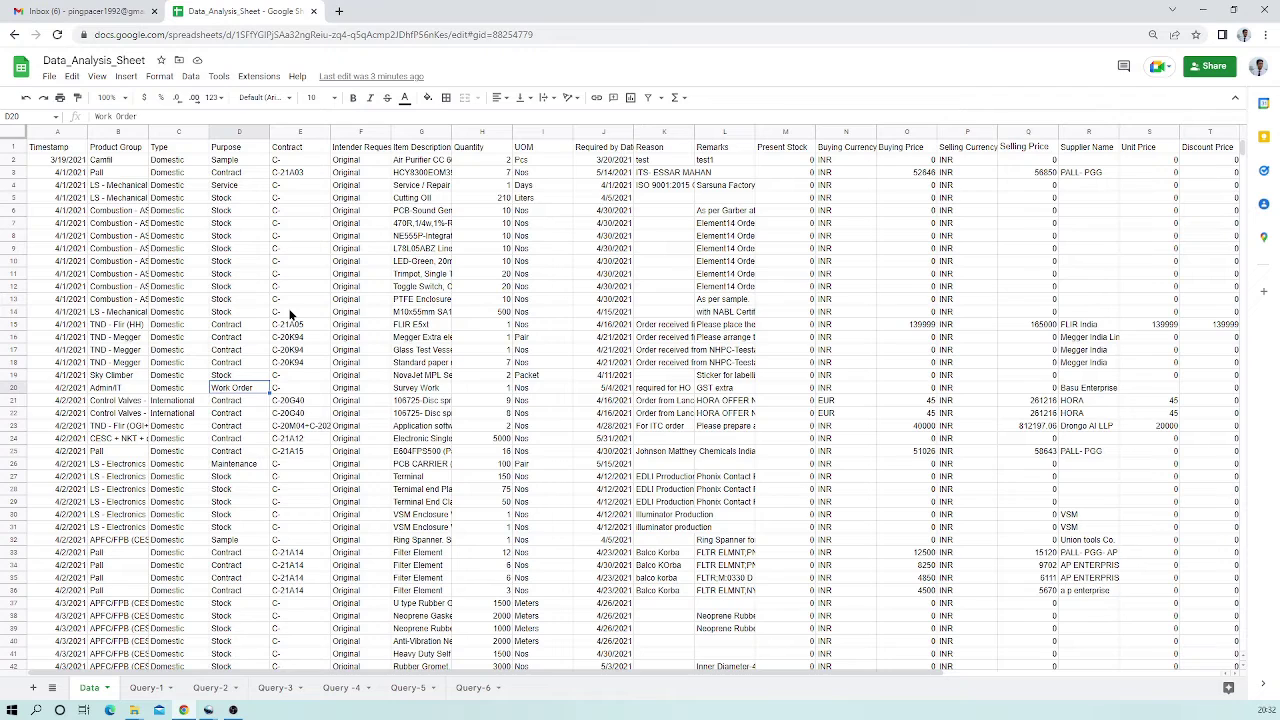
On the Data sheet, review Stock, Contract and Work Order entries and their selling prices, such as 165000 and 261216
{"action": "left_click", "coordinate": [289, 312]}
{"action": "left_click", "coordinate": [293, 327]}
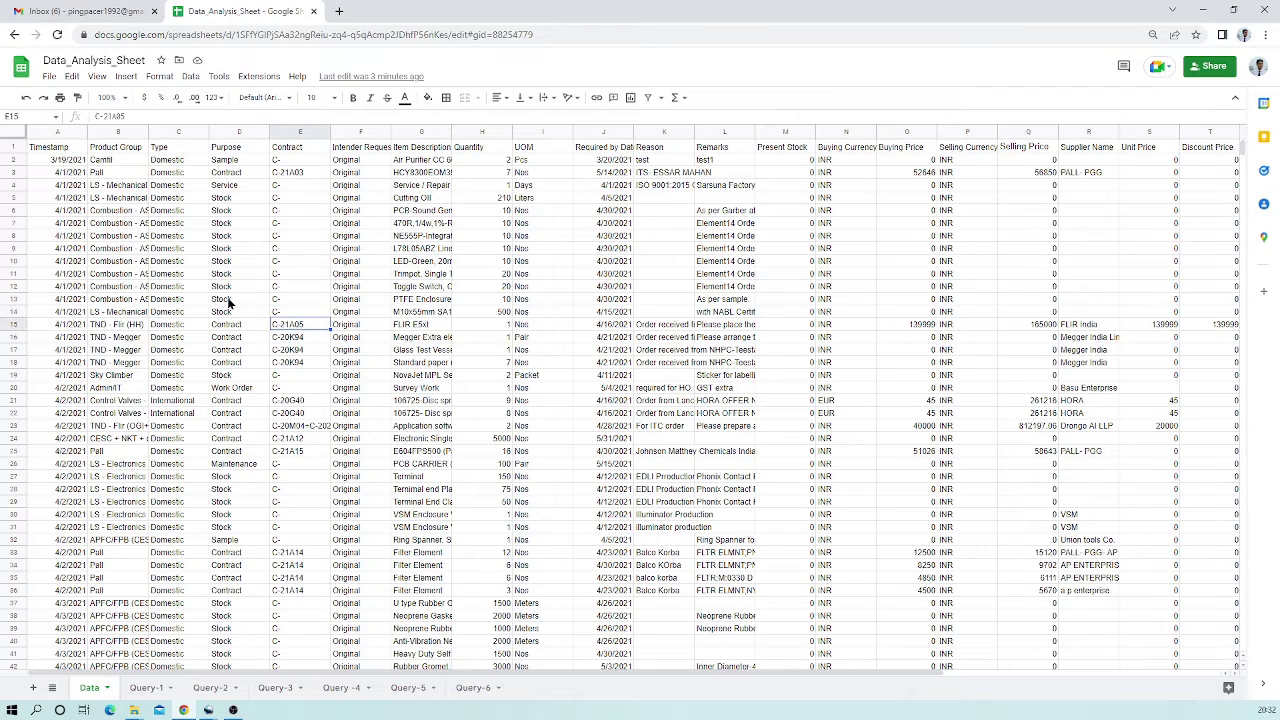
{"action": "left_click", "coordinate": [228, 302]}
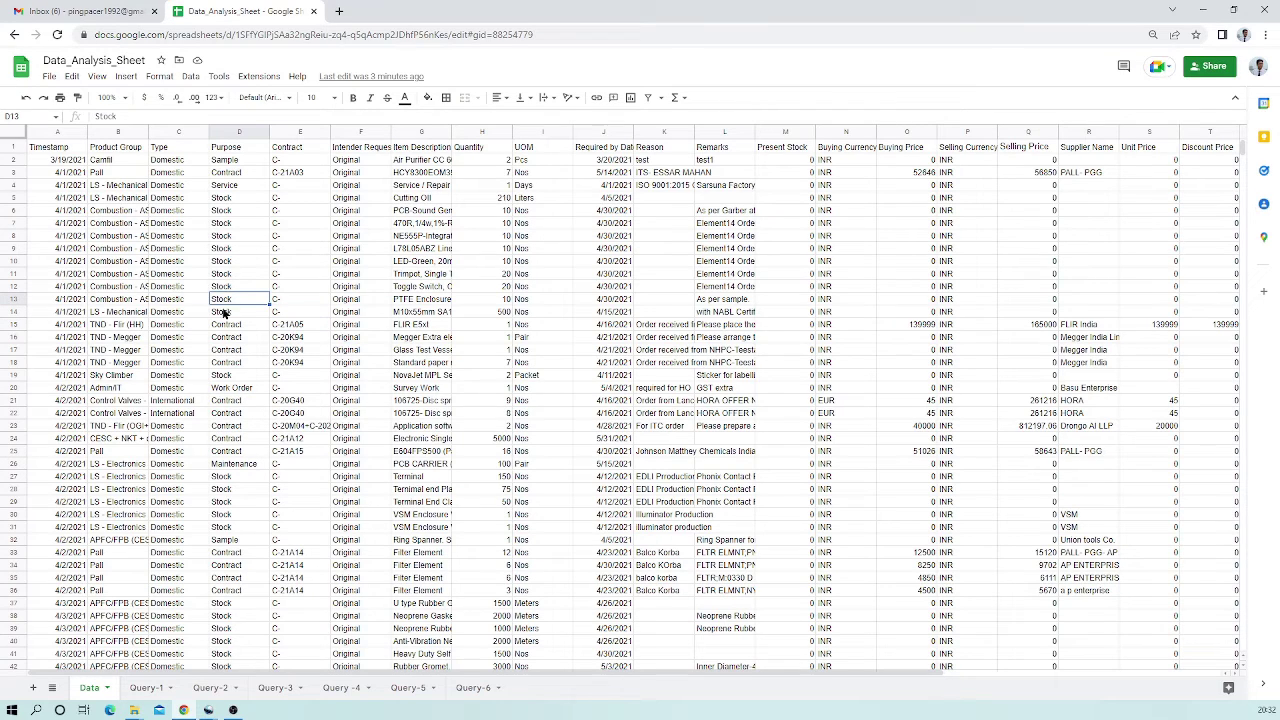
{"action": "left_click", "coordinate": [228, 212]}
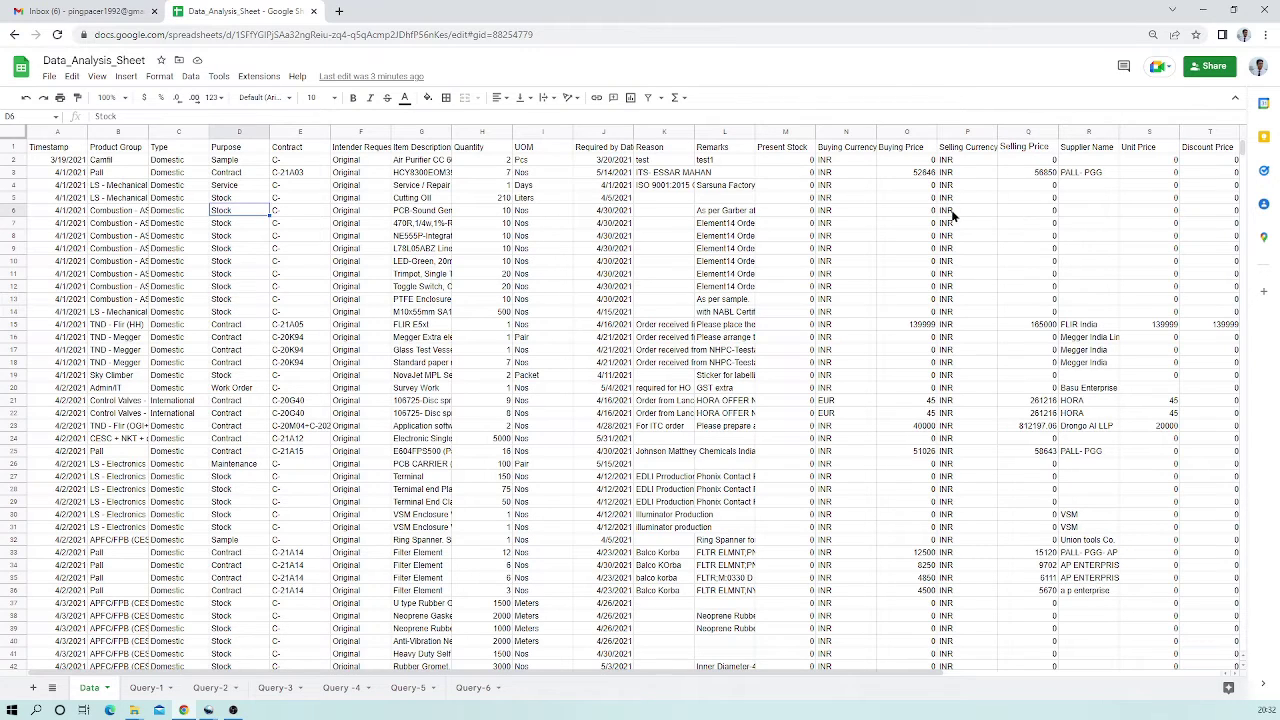
{"action": "left_click", "coordinate": [1011, 211]}
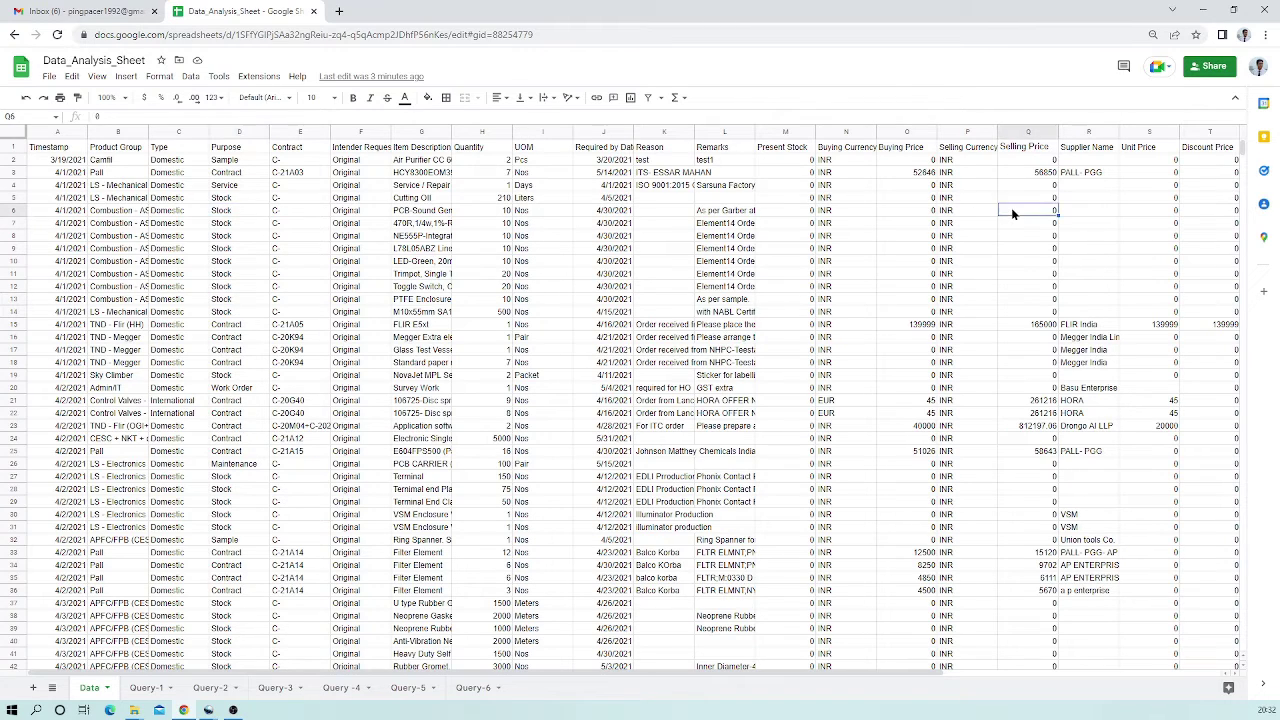
{"action": "left_click", "coordinate": [240, 338]}
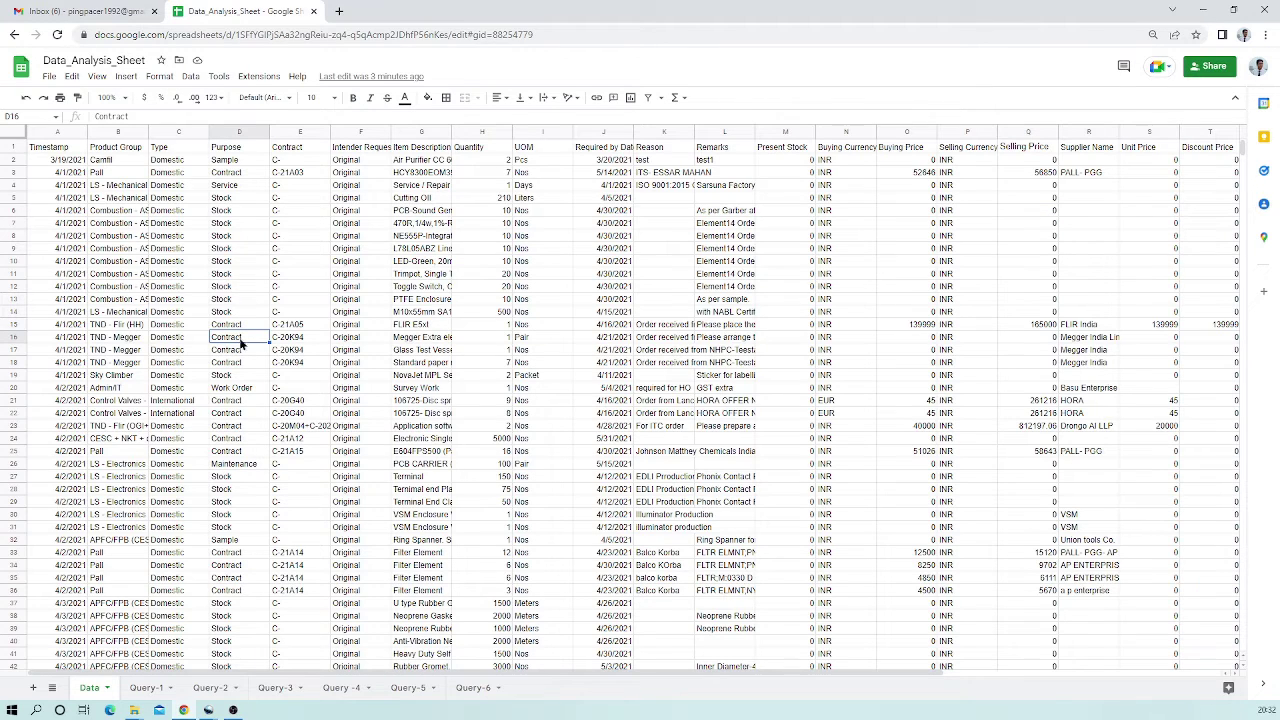
{"action": "left_click", "coordinate": [1022, 340]}
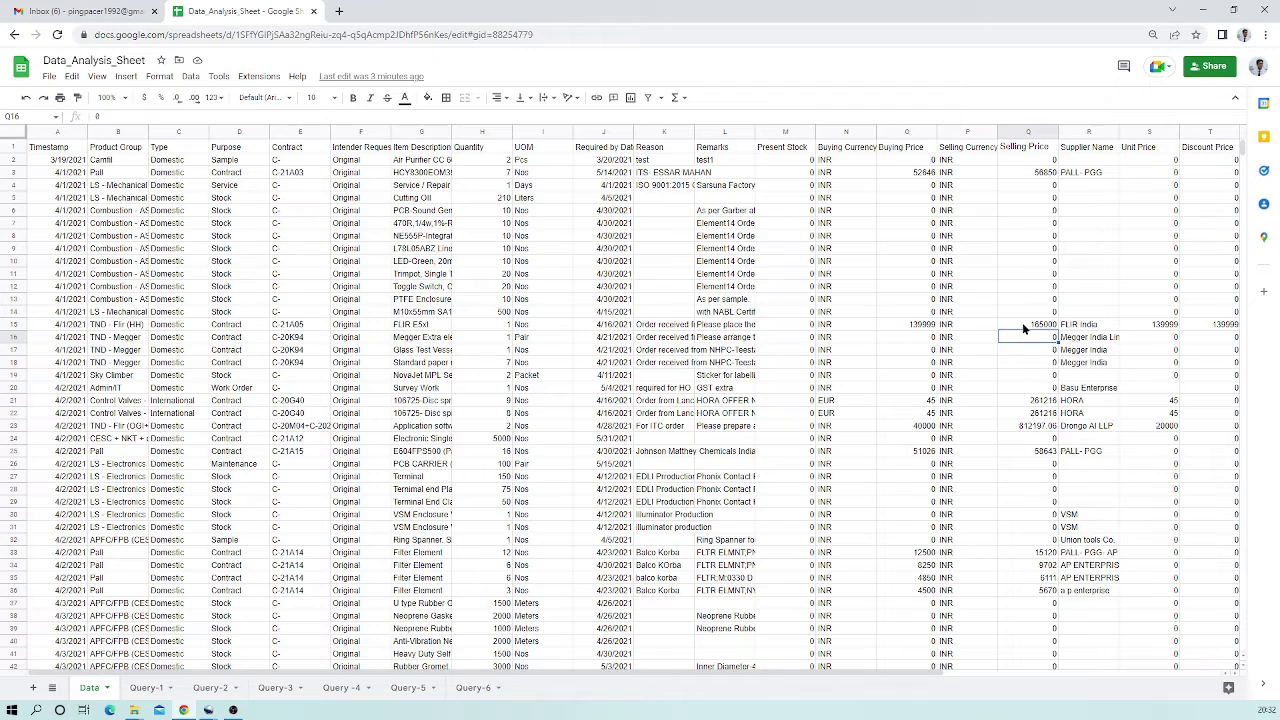
{"action": "left_click", "coordinate": [1022, 323]}
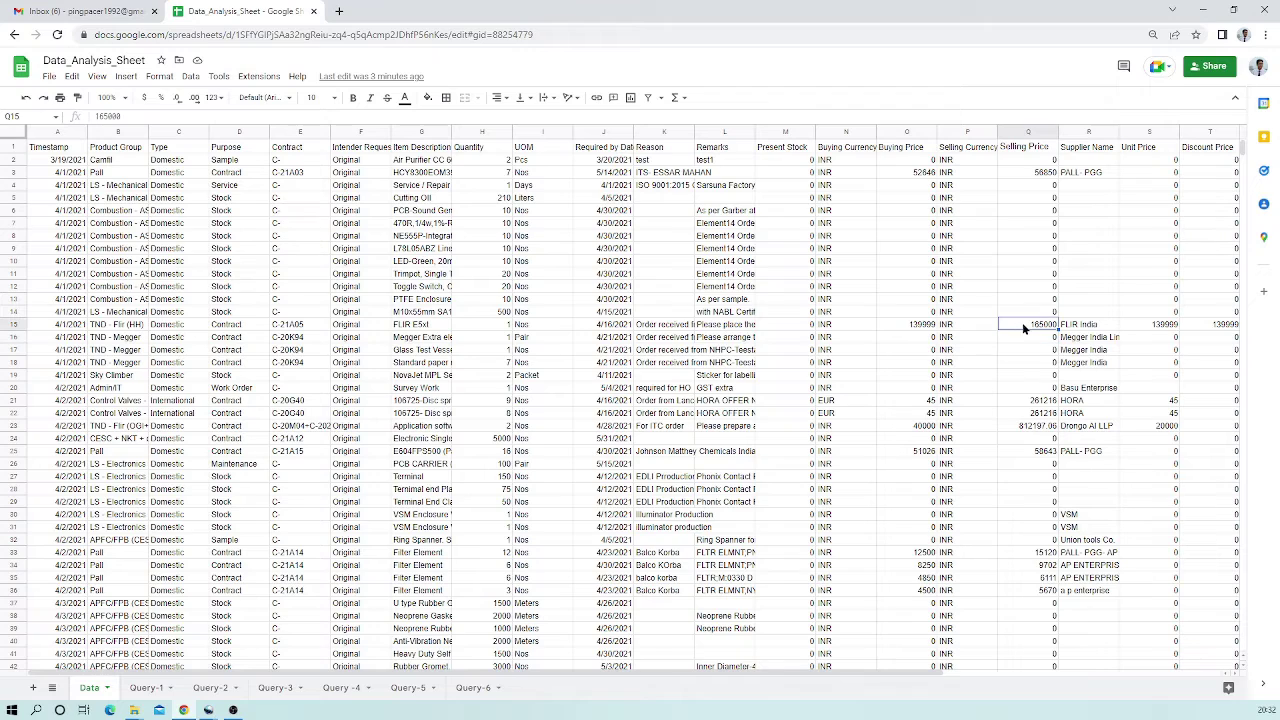
{"action": "left_click", "coordinate": [236, 389]}
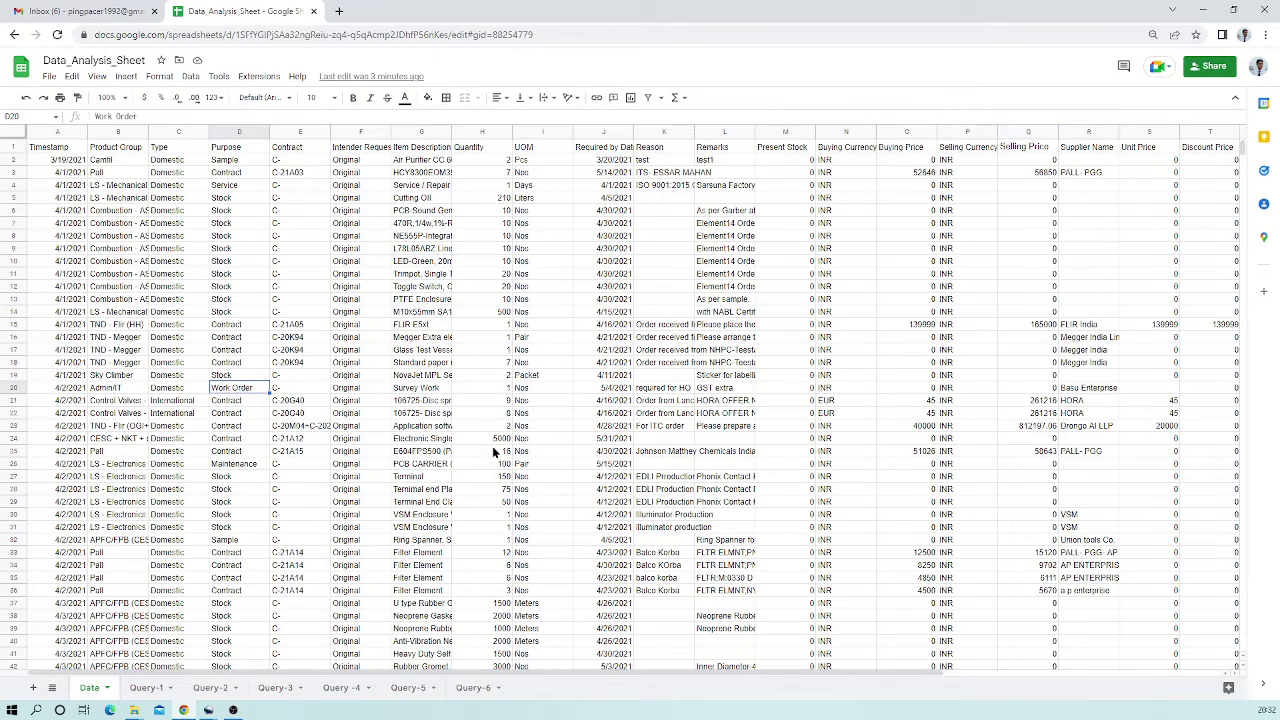
{"action": "left_click", "coordinate": [1033, 401]}
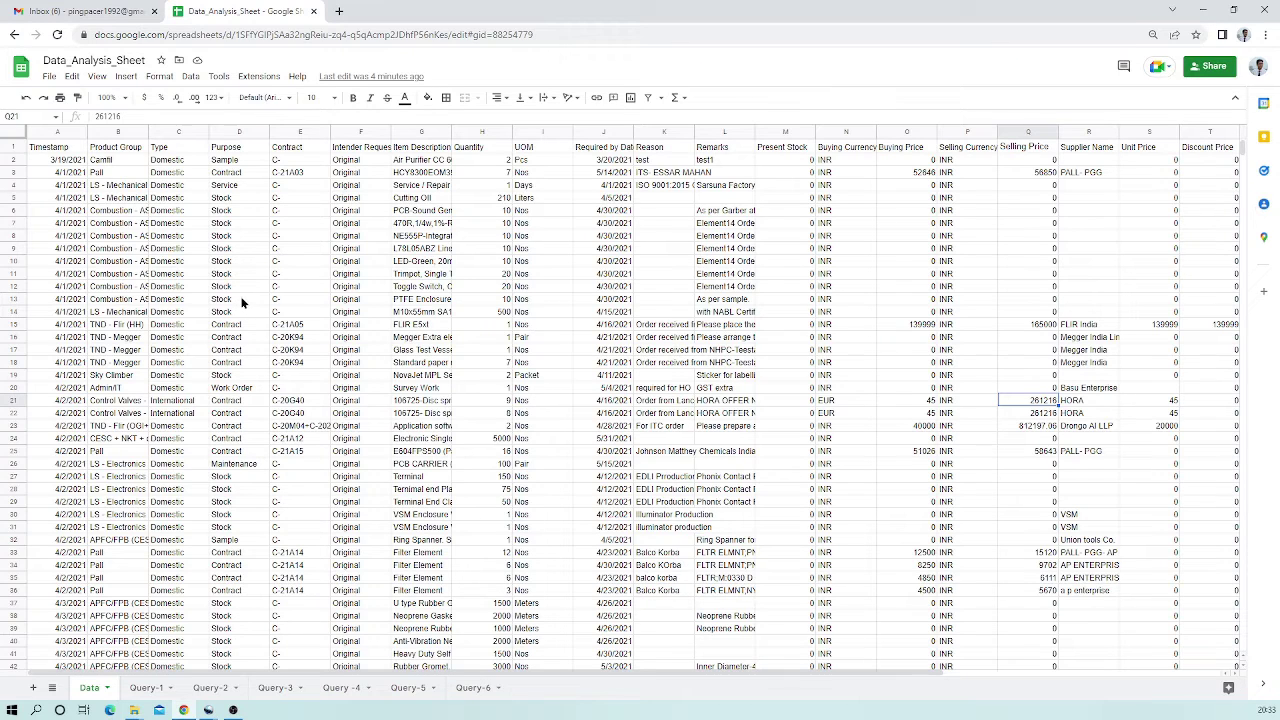
{"action": "left_click", "coordinate": [236, 212]}
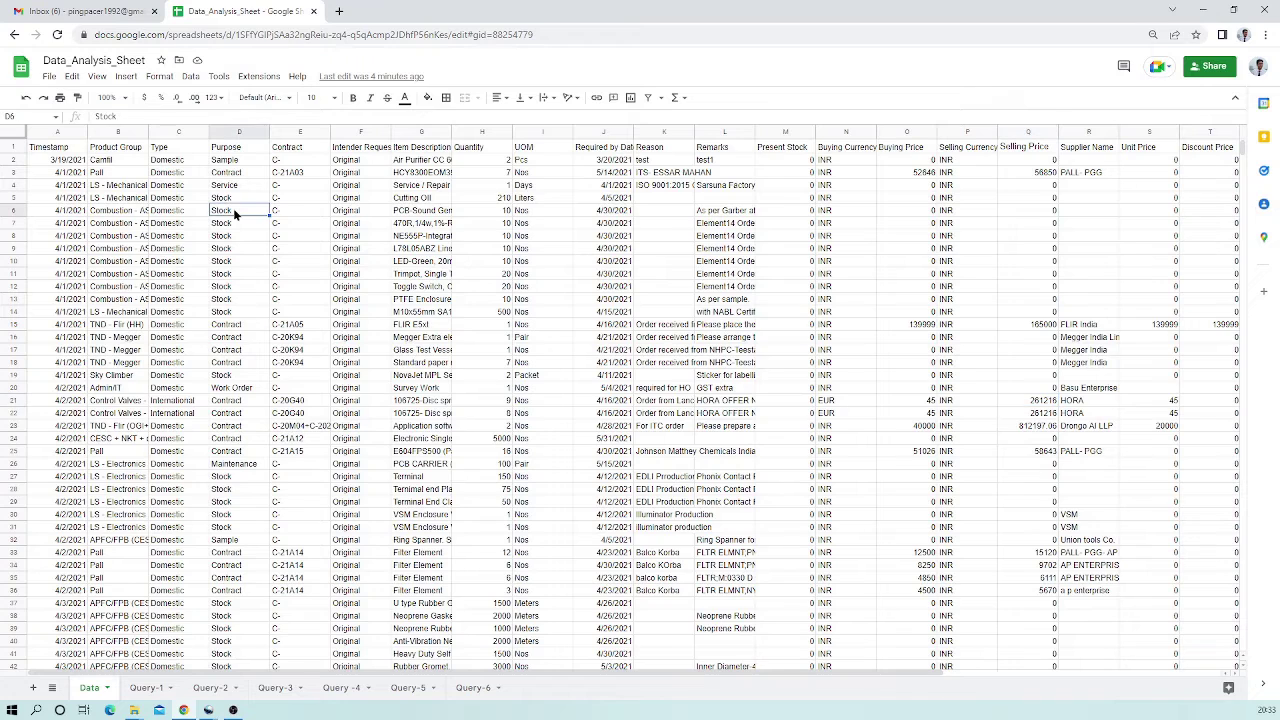
{"action": "left_click", "coordinate": [1026, 253]}
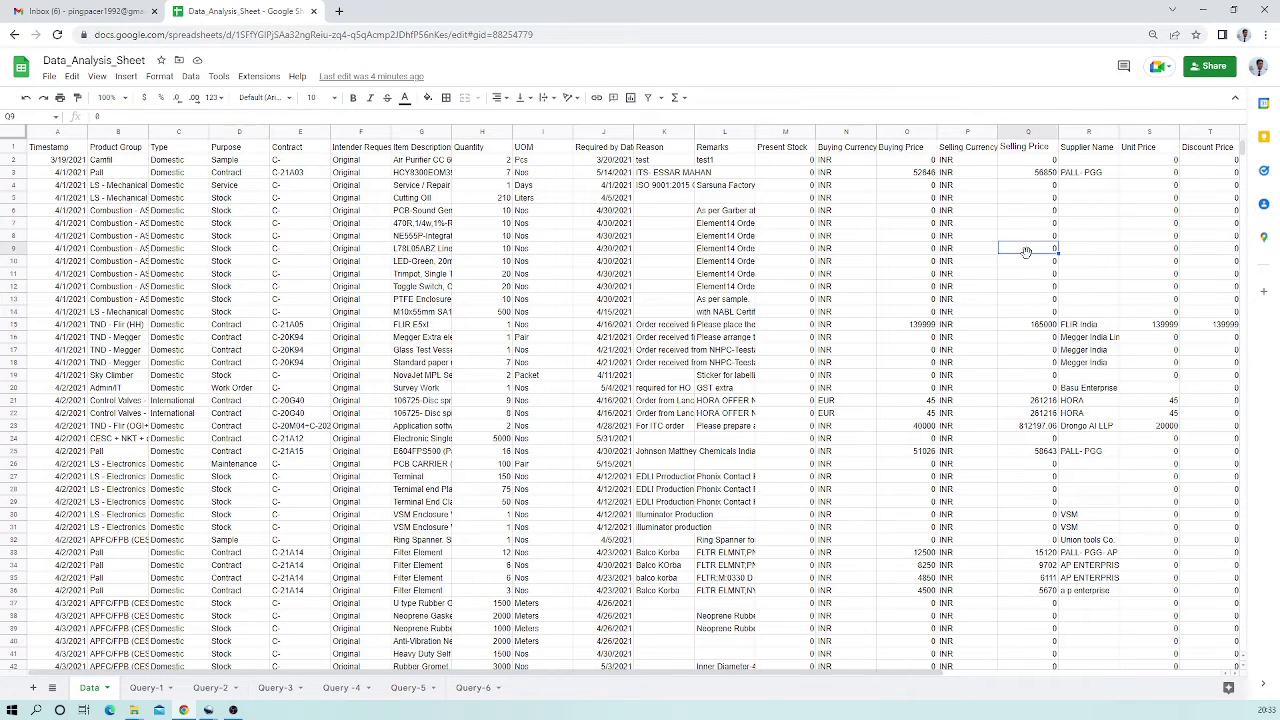
On Query-6, look over the Purpose labels in column A and the summary headings
{"action": "left_click", "coordinate": [474, 689]}
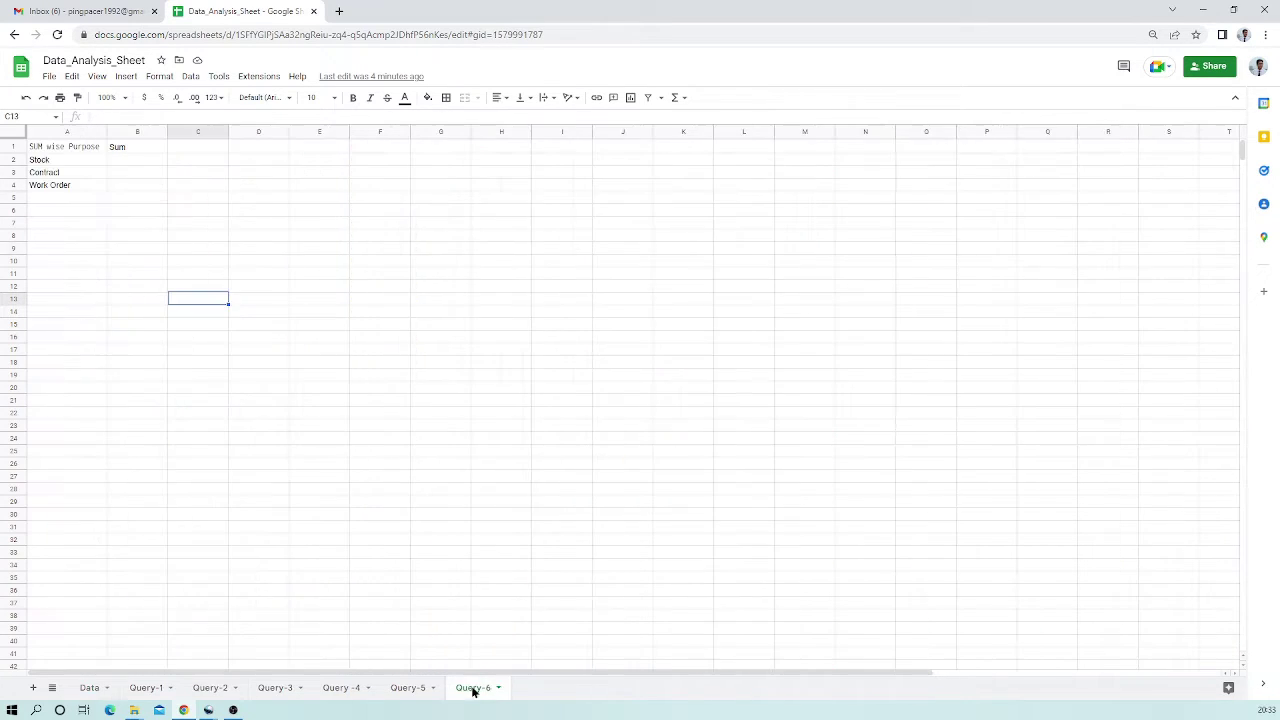
{"action": "left_click", "coordinate": [63, 162]}
{"action": "left_click", "coordinate": [66, 175]}
{"action": "left_click", "coordinate": [66, 186]}
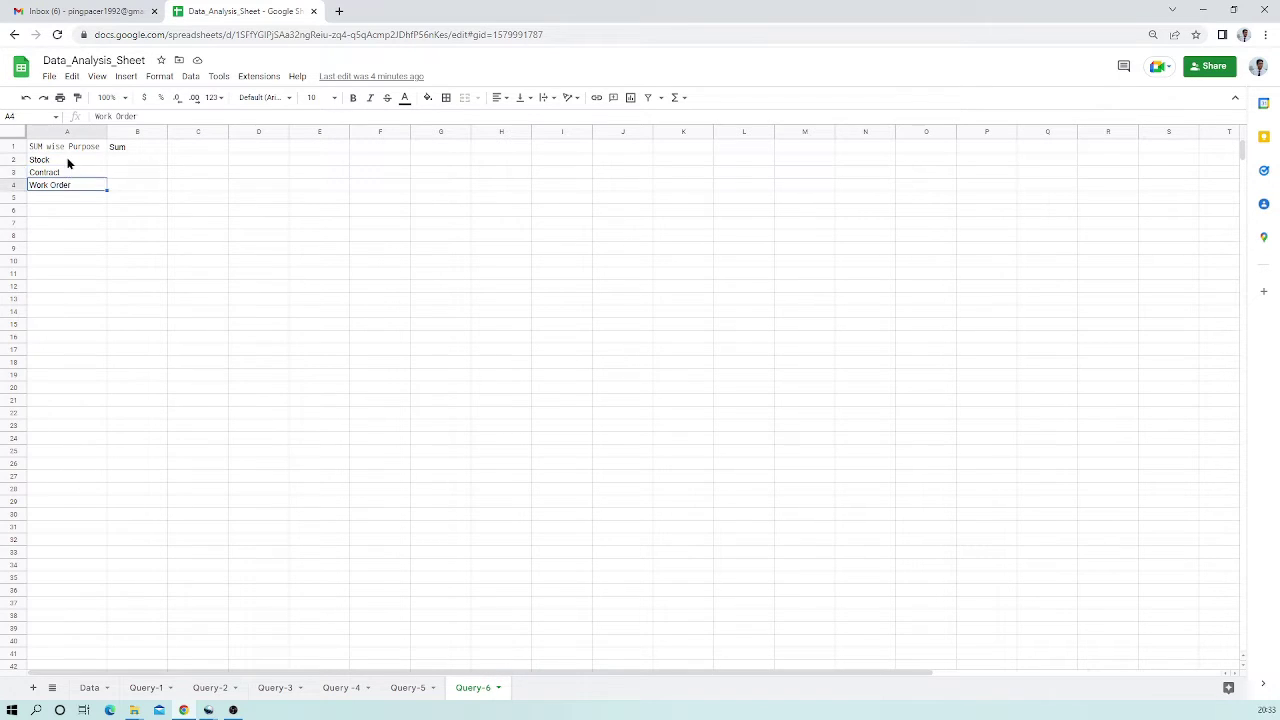
{"action": "left_click", "coordinate": [68, 163]}
{"action": "left_click", "coordinate": [117, 152]}
{"action": "left_click", "coordinate": [75, 170]}
{"action": "left_click", "coordinate": [120, 175]}
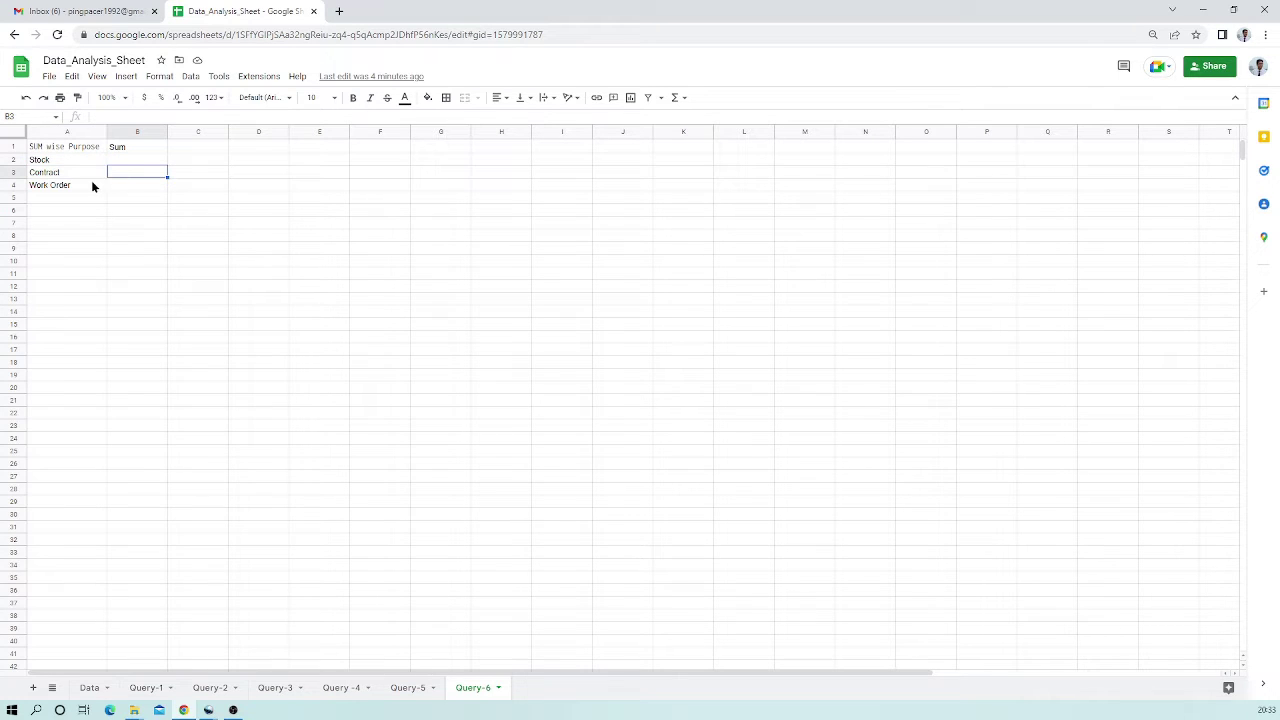
{"action": "left_click", "coordinate": [138, 185]}
{"action": "left_click", "coordinate": [148, 147]}
Change the B1 heading to Sum(Selling price) and autofit column B to it
{"action": "double_click", "coordinate": [148, 147]}
{"action": "type", "text": "("}
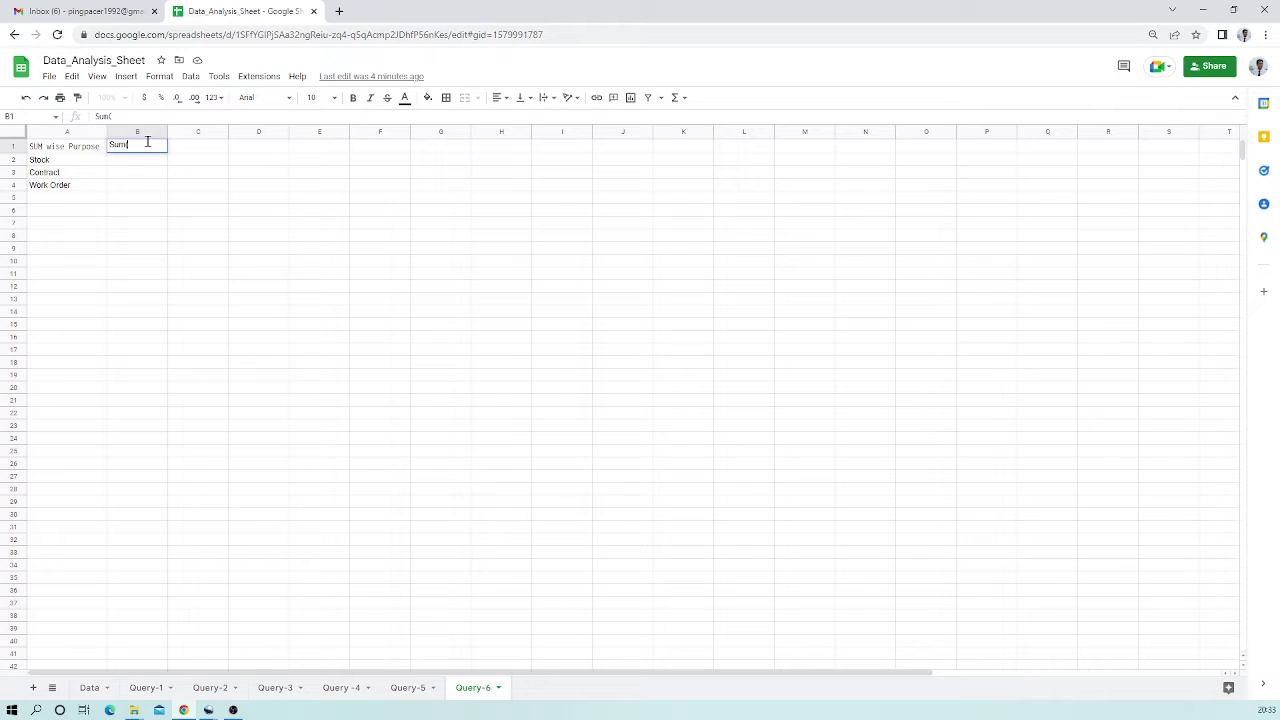
{"action": "type", "text": "Sell"}
{"action": "type", "text": "in"}
{"action": "type", "text": "g price"}
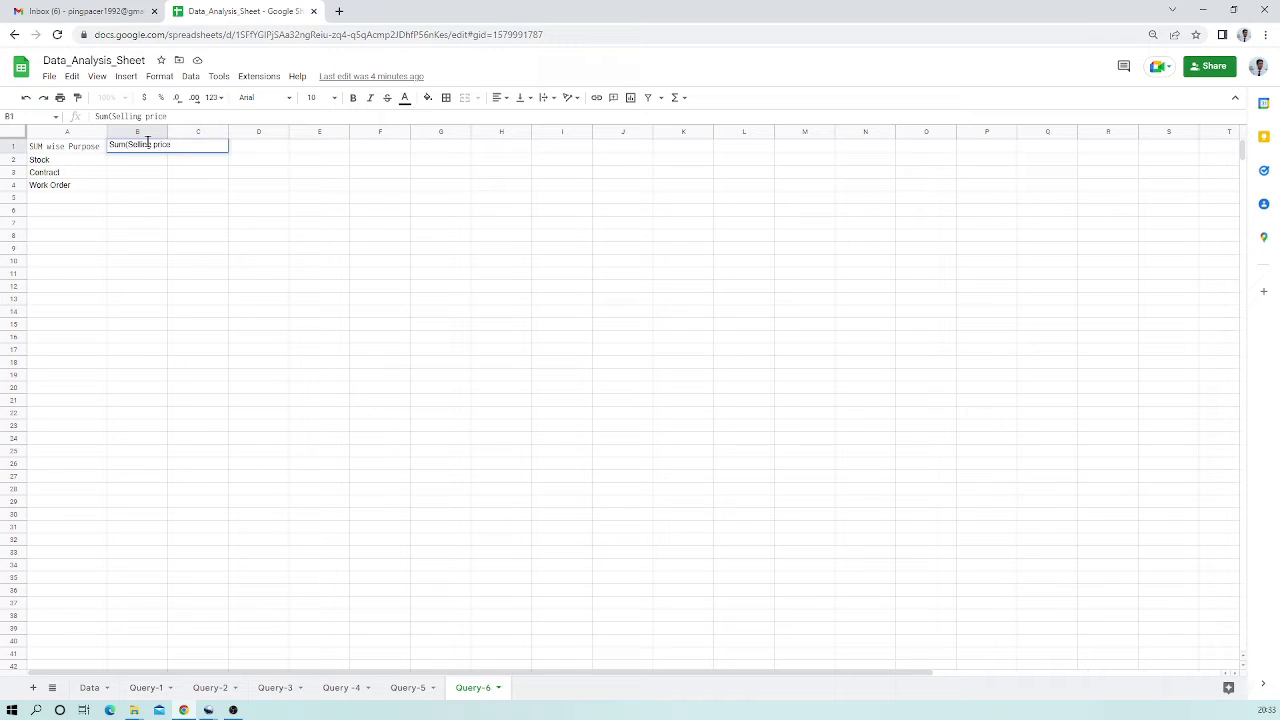
{"action": "key", "text": "Return"}
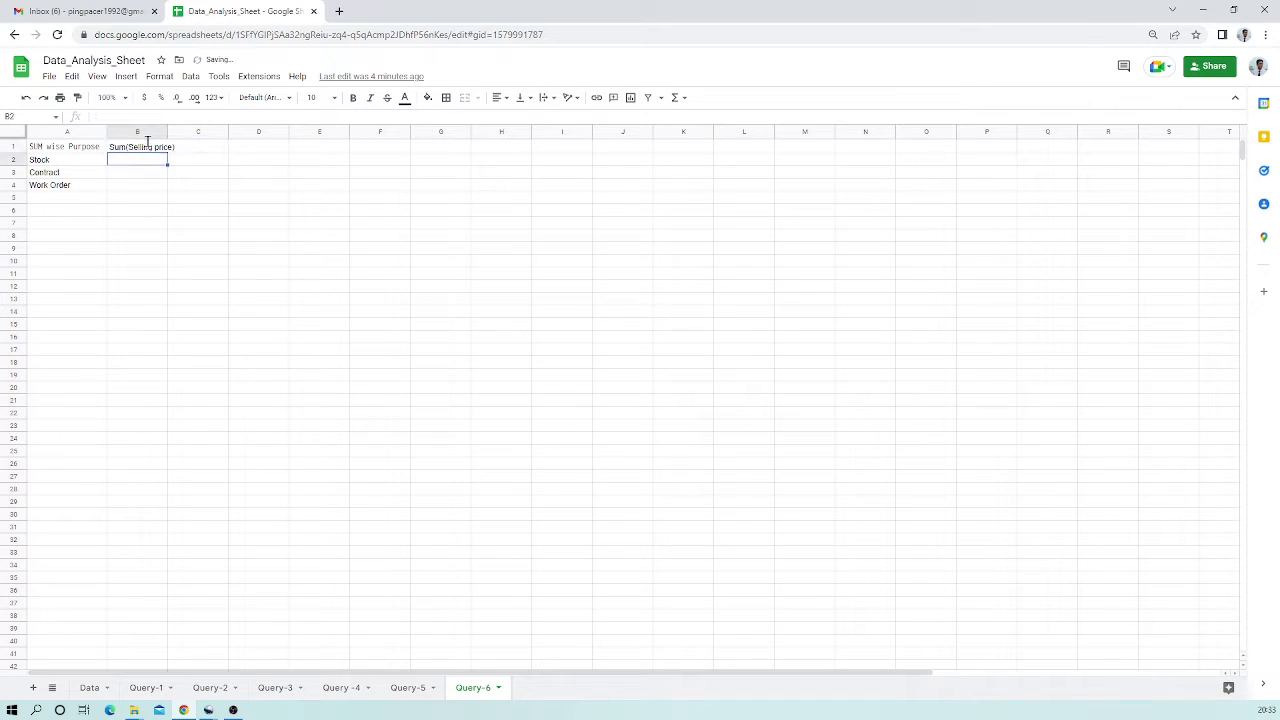
{"action": "left_click_drag", "start_coordinate": [166, 127], "coordinate": [165, 127]}
{"action": "double_click", "coordinate": [165, 127]}
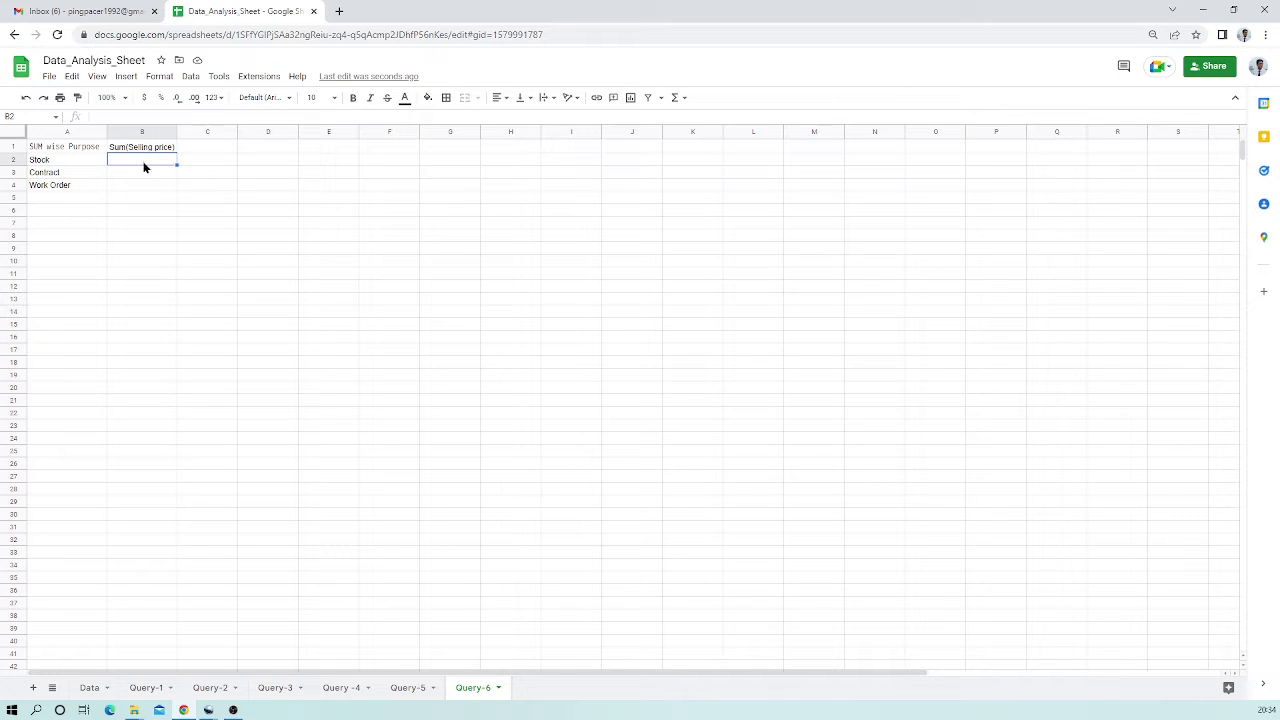
Begin the B2 formula as =query(Data, checking the Data sheet's range along the way
{"action": "type", "text": "=quer"}
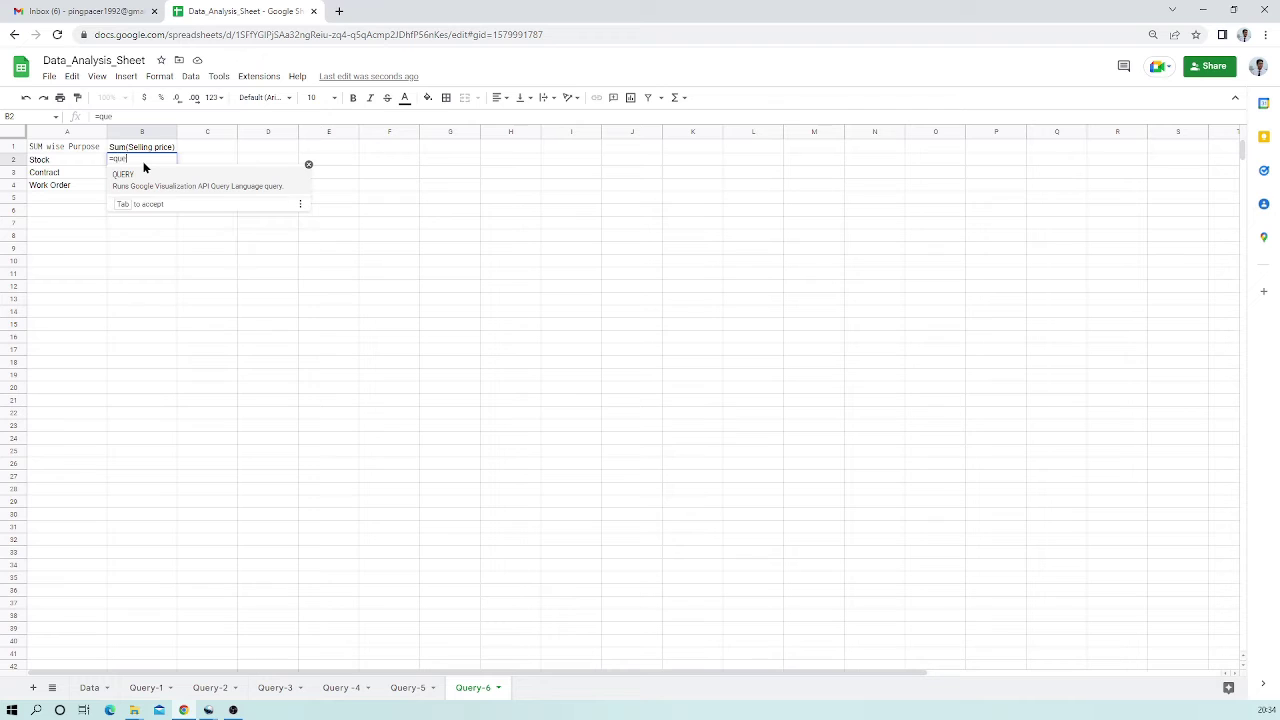
{"action": "type", "text": "y("}
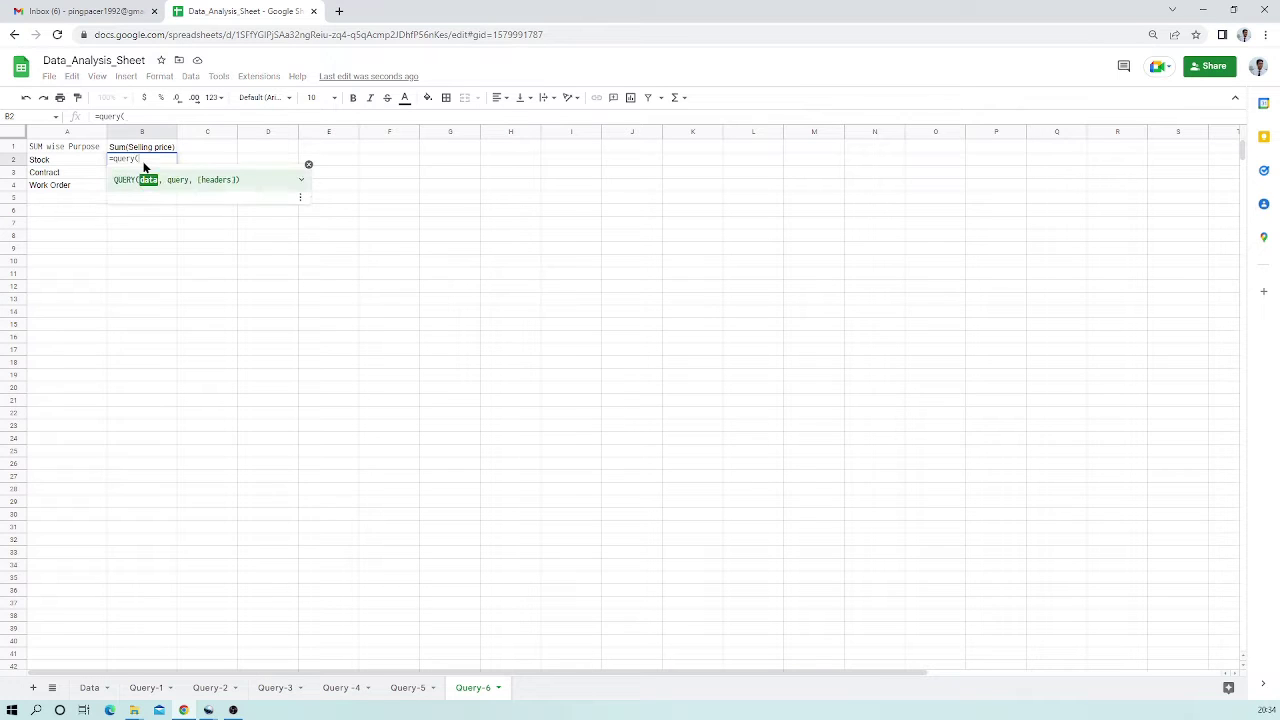
{"action": "left_click", "coordinate": [94, 688]}
{"action": "left_click", "coordinate": [478, 688]}
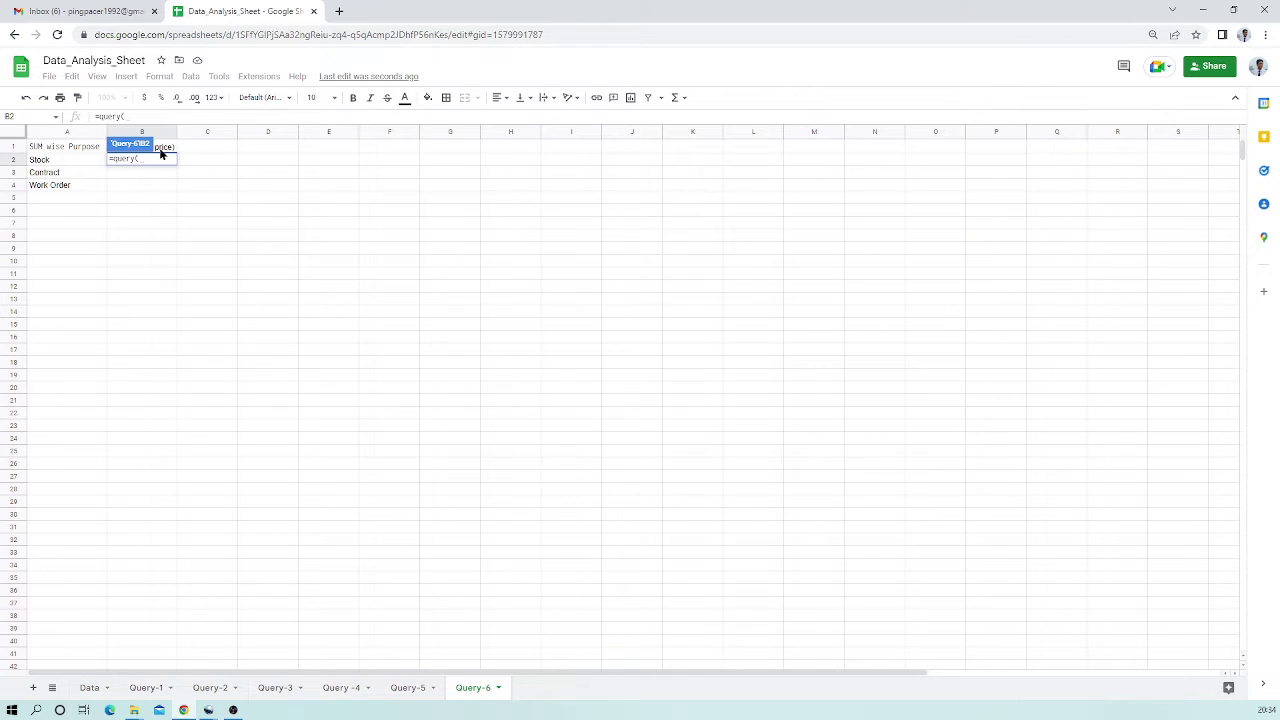
{"action": "type", "text": "Data!"}
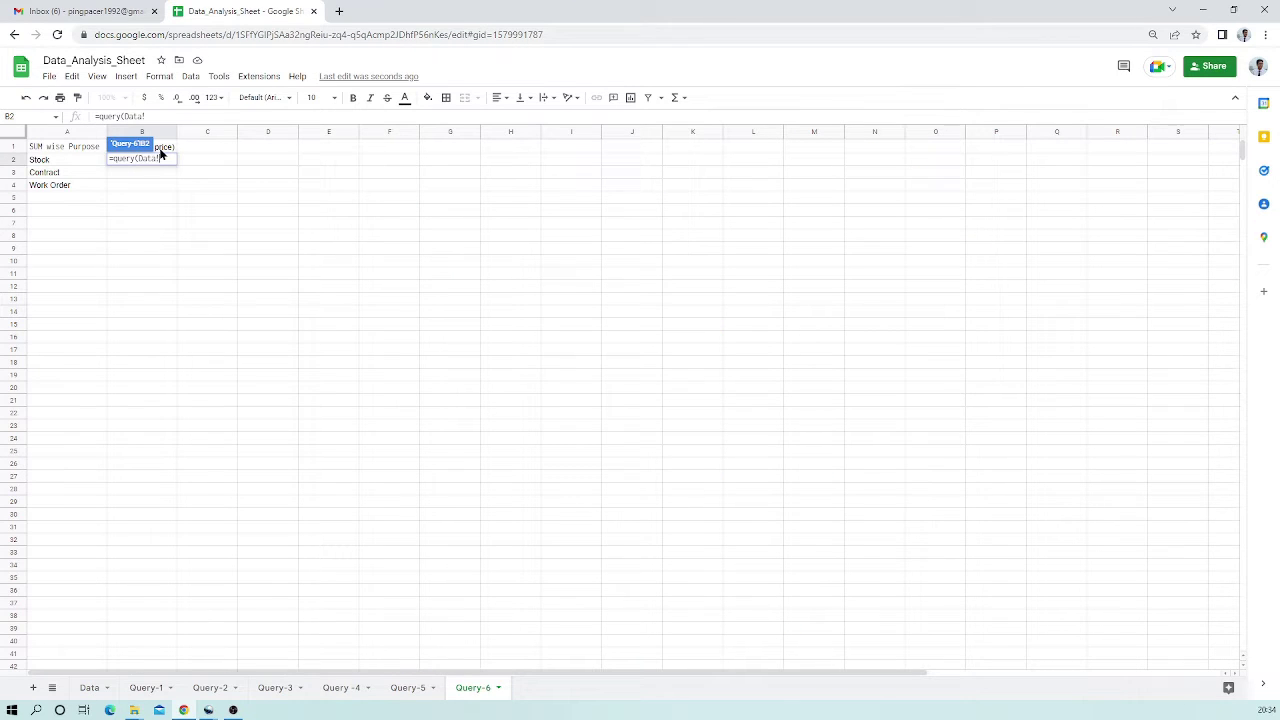
{"action": "left_click", "coordinate": [91, 690]}
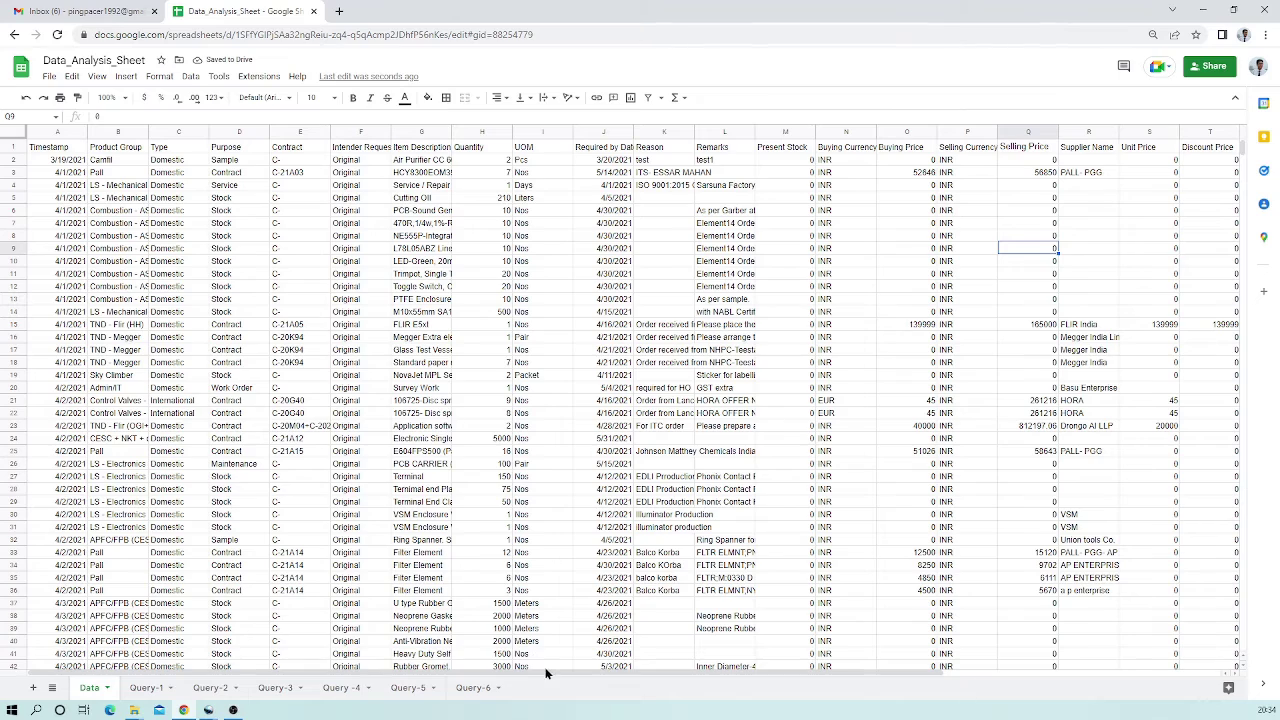
{"action": "left_click_drag", "start_coordinate": [667, 673], "coordinate": [946, 678]}
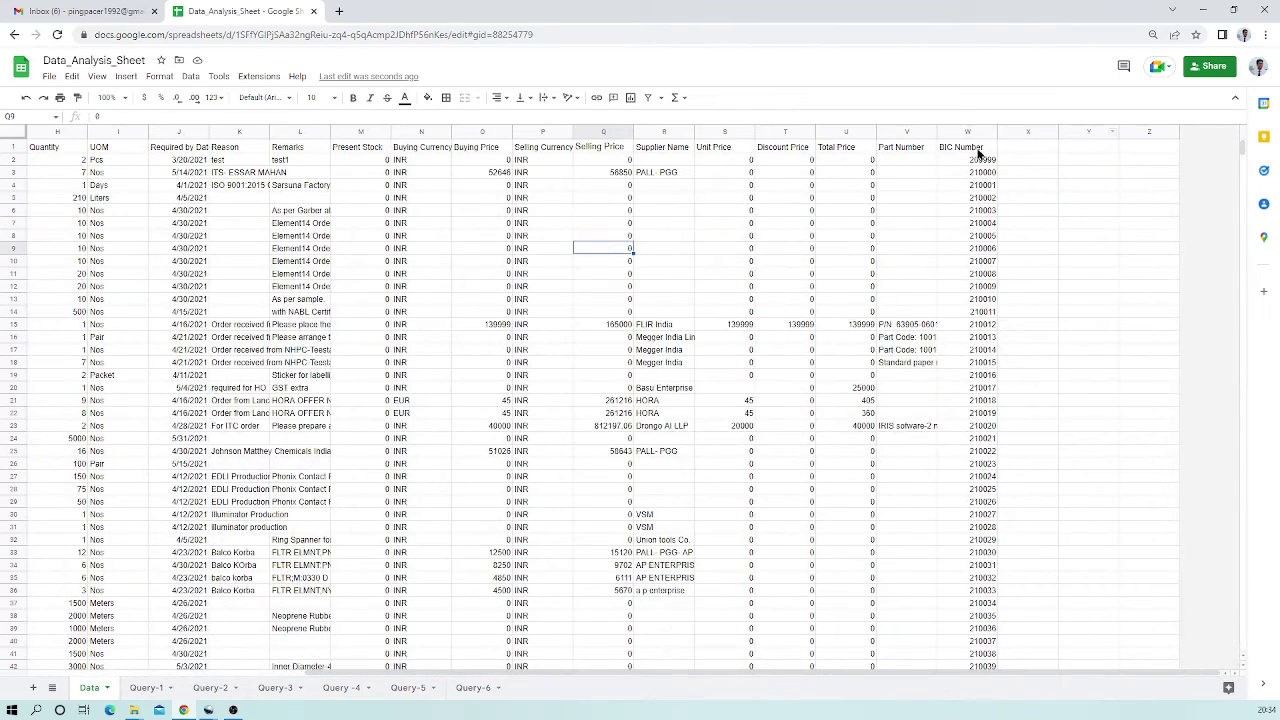
{"action": "left_click", "coordinate": [478, 688]}
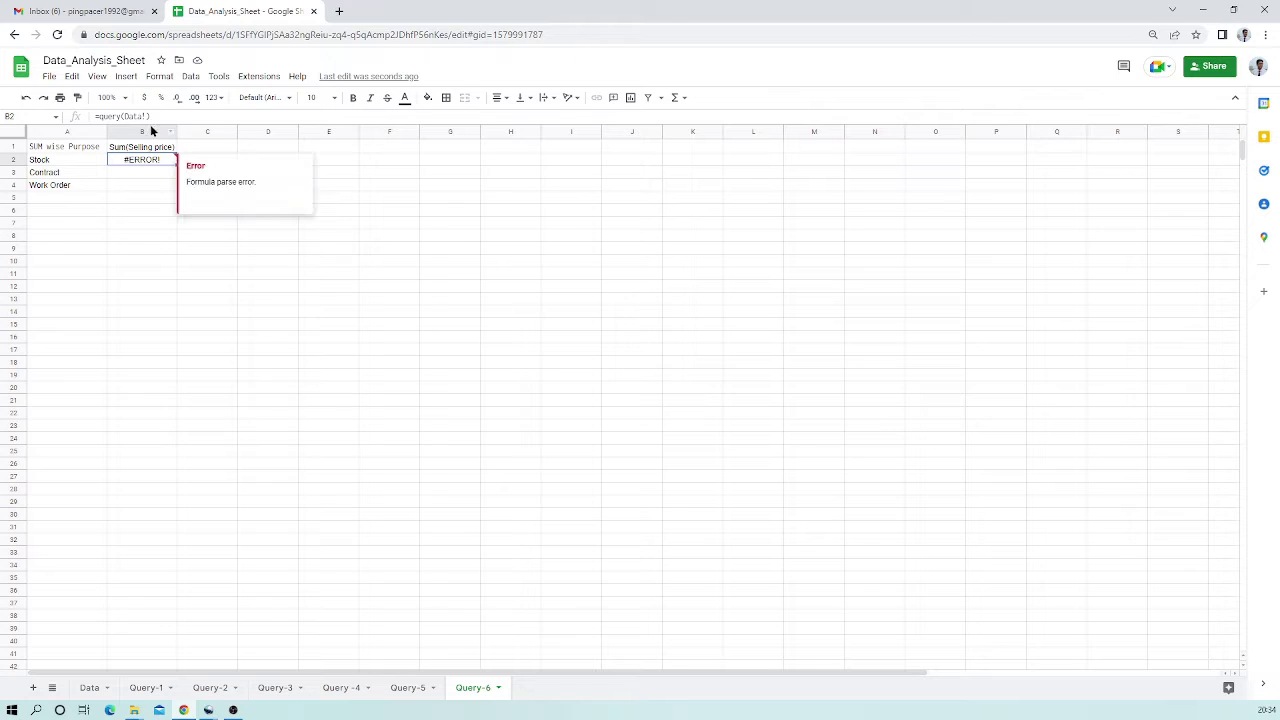
Fix B2 to read =query(Data!A1:W3000,"select and check the Data column layout
{"action": "double_click", "coordinate": [165, 160]}
{"action": "type", "text": "A1"}
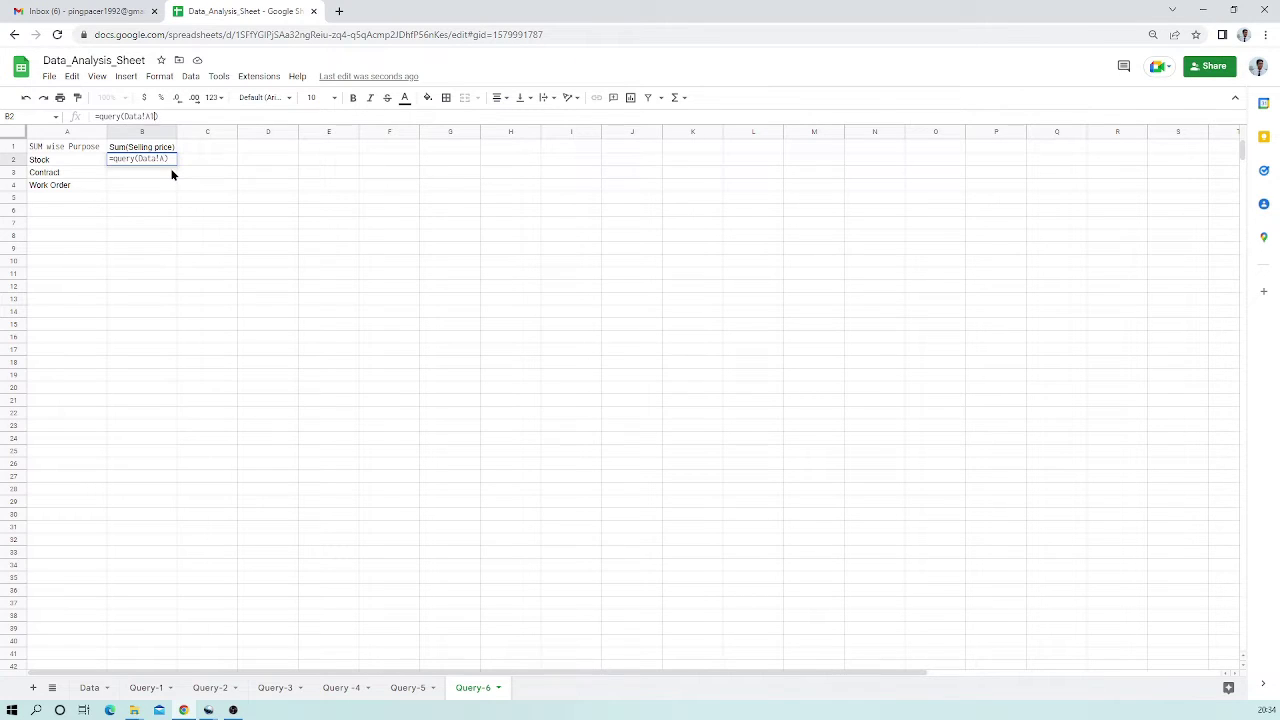
{"action": "type", "text": ":"}
{"action": "type", "text": "W3000"}
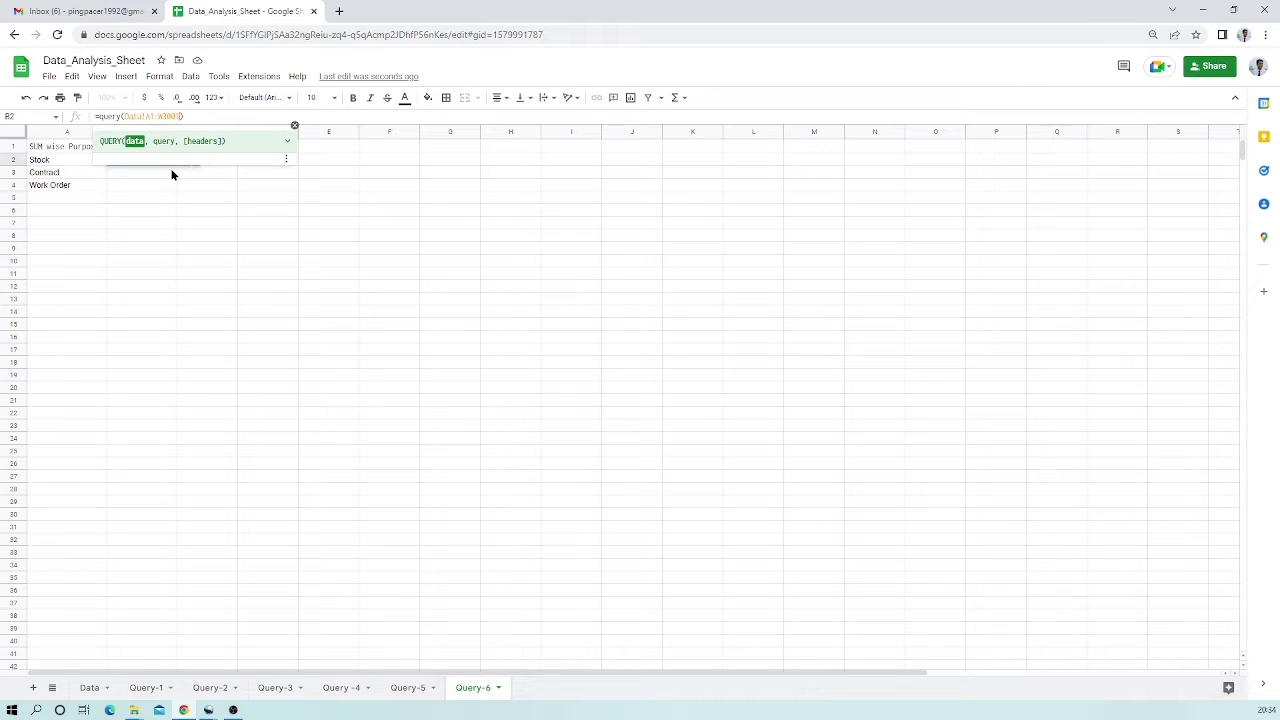
{"action": "type", "text": ", "}
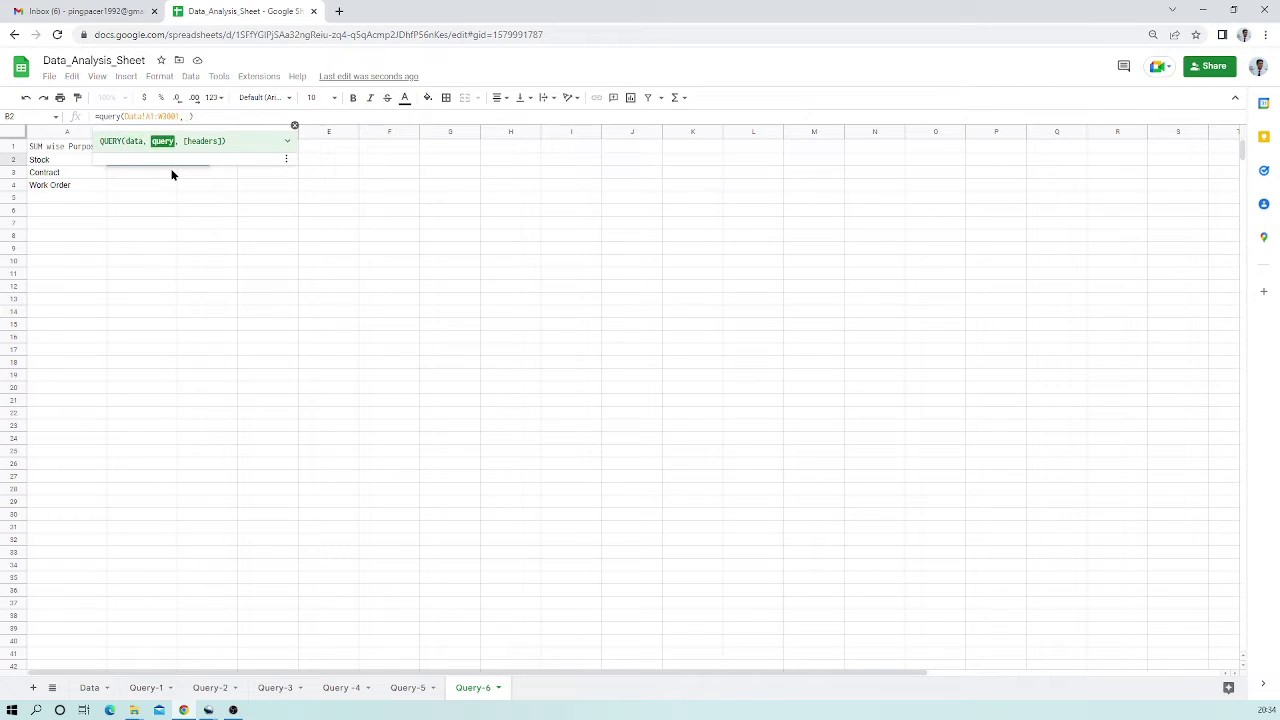
{"action": "type", "text": "\""}
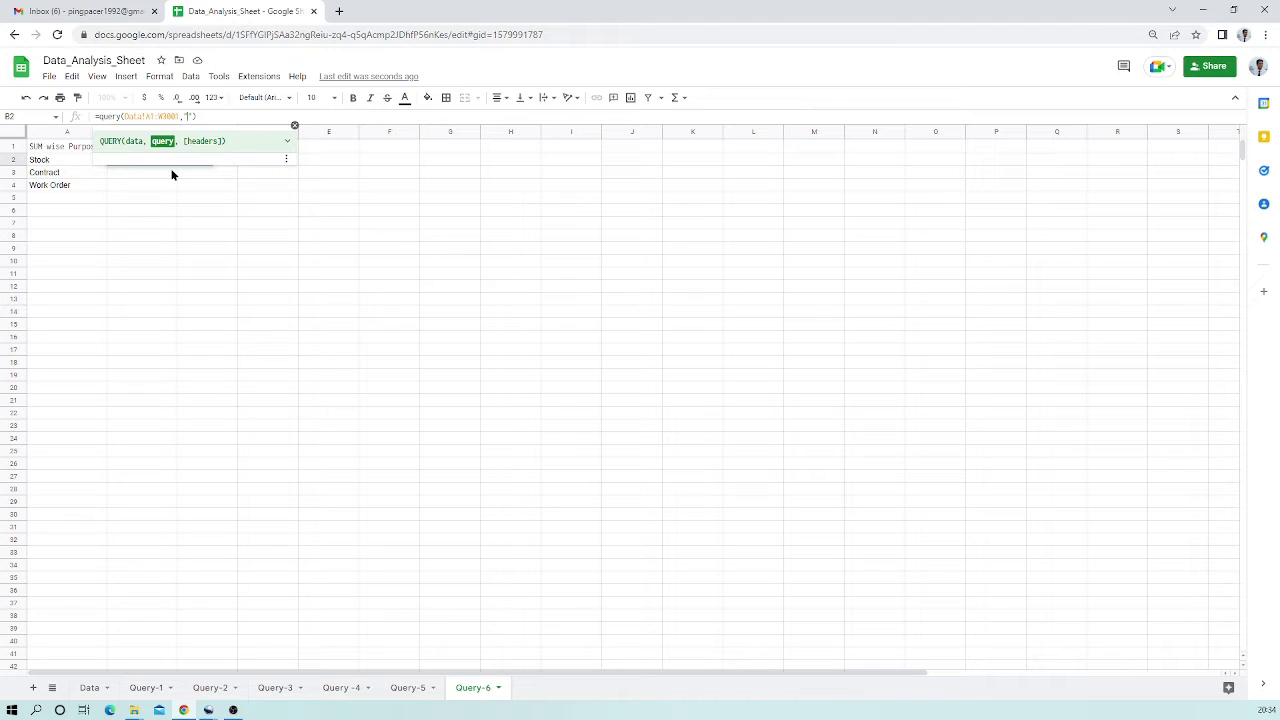
{"action": "type", "text": "sel"}
{"action": "type", "text": "ect *"}
{"action": "left_click", "coordinate": [89, 687]}
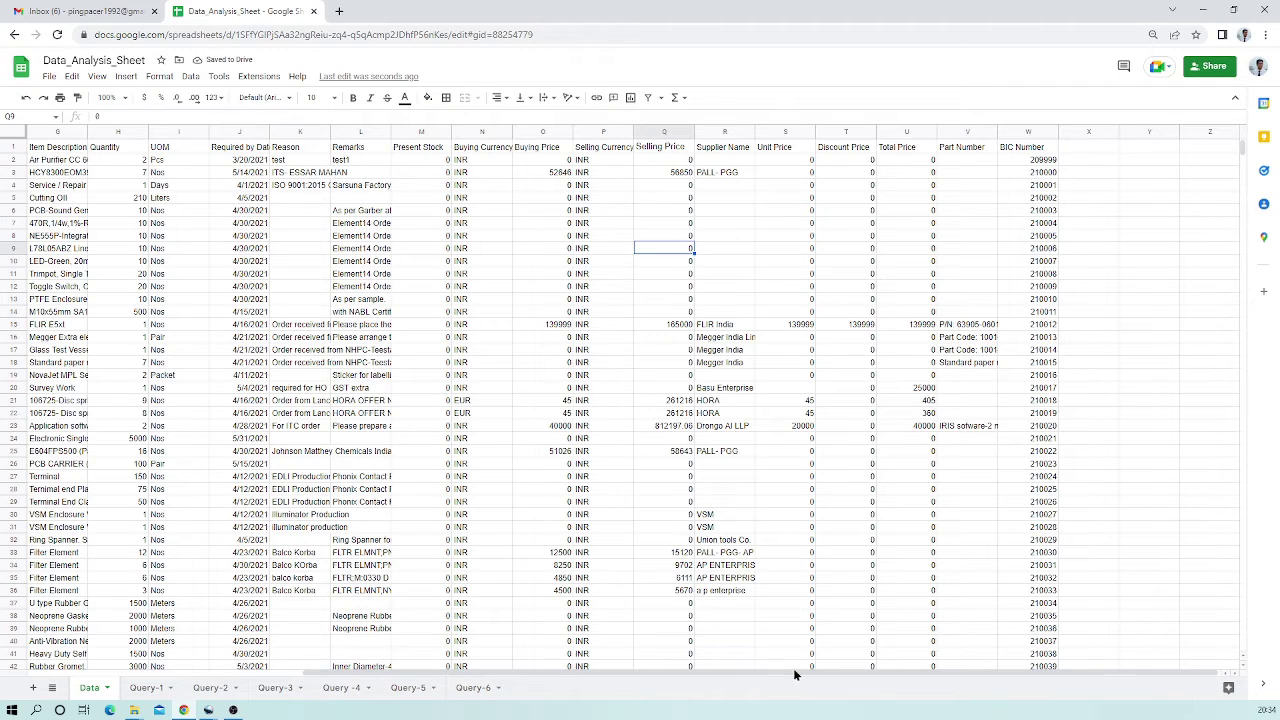
Complete B2 as =query(Data!A1:W3000,"select sum(Q) where D = 'Stock'"), giving 9402567.35
{"action": "left_click_drag", "start_coordinate": [815, 670], "coordinate": [380, 679]}
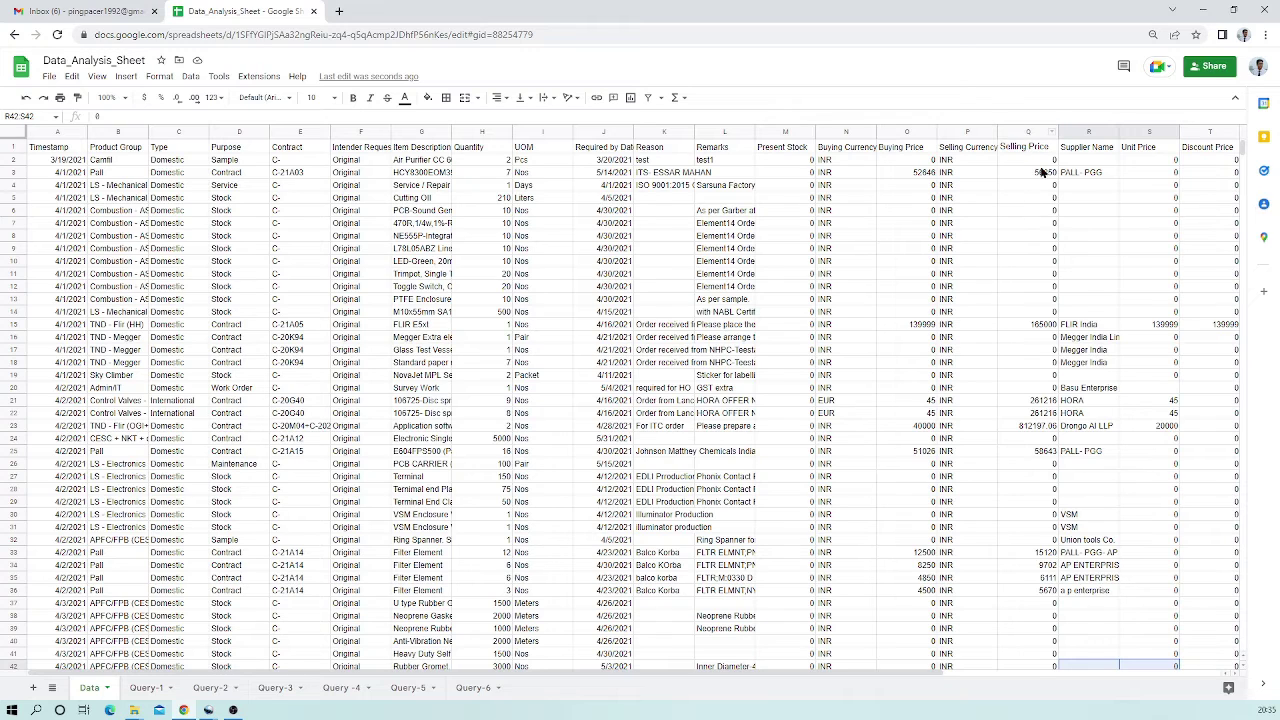
{"action": "left_click", "coordinate": [481, 690]}
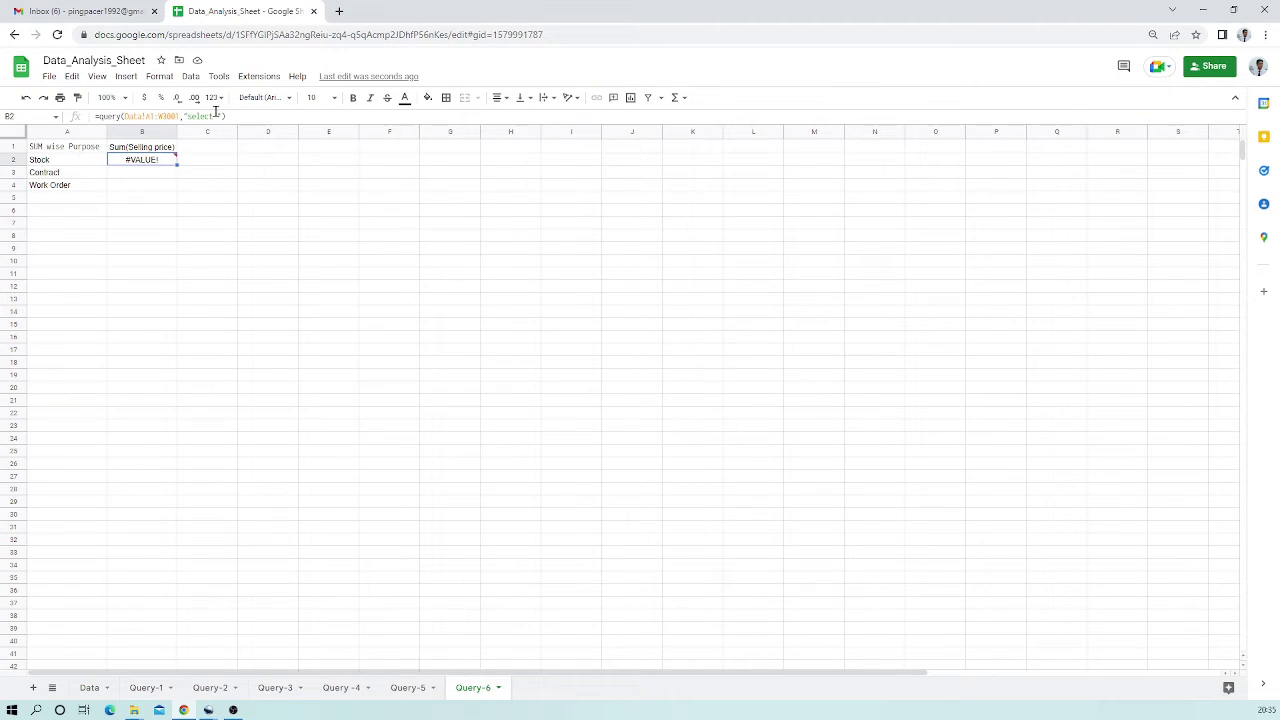
{"action": "left_click", "coordinate": [217, 115]}
{"action": "type", "text": "sum"}
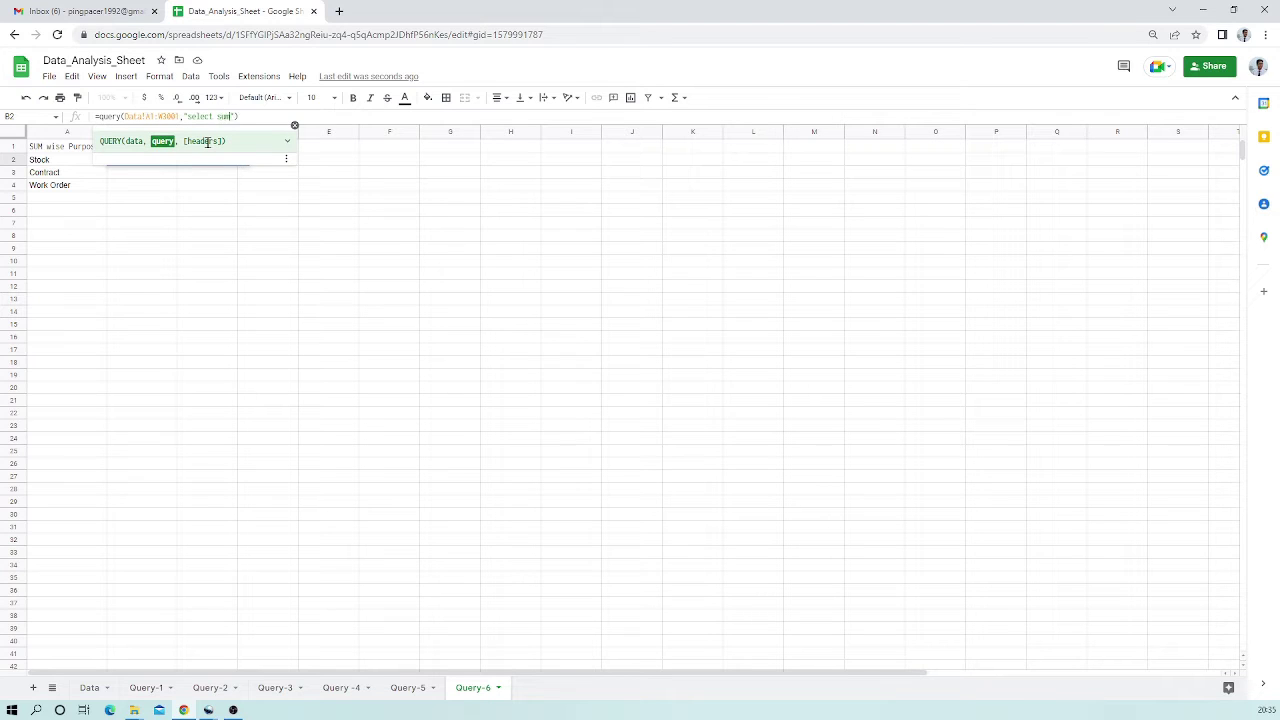
{"action": "type", "text": "("}
{"action": "type", "text": "C"}
{"action": "type", "text": ")"}
{"action": "type", "text": " wh"}
{"action": "type", "text": "ere"}
{"action": "left_click", "coordinate": [88, 689]}
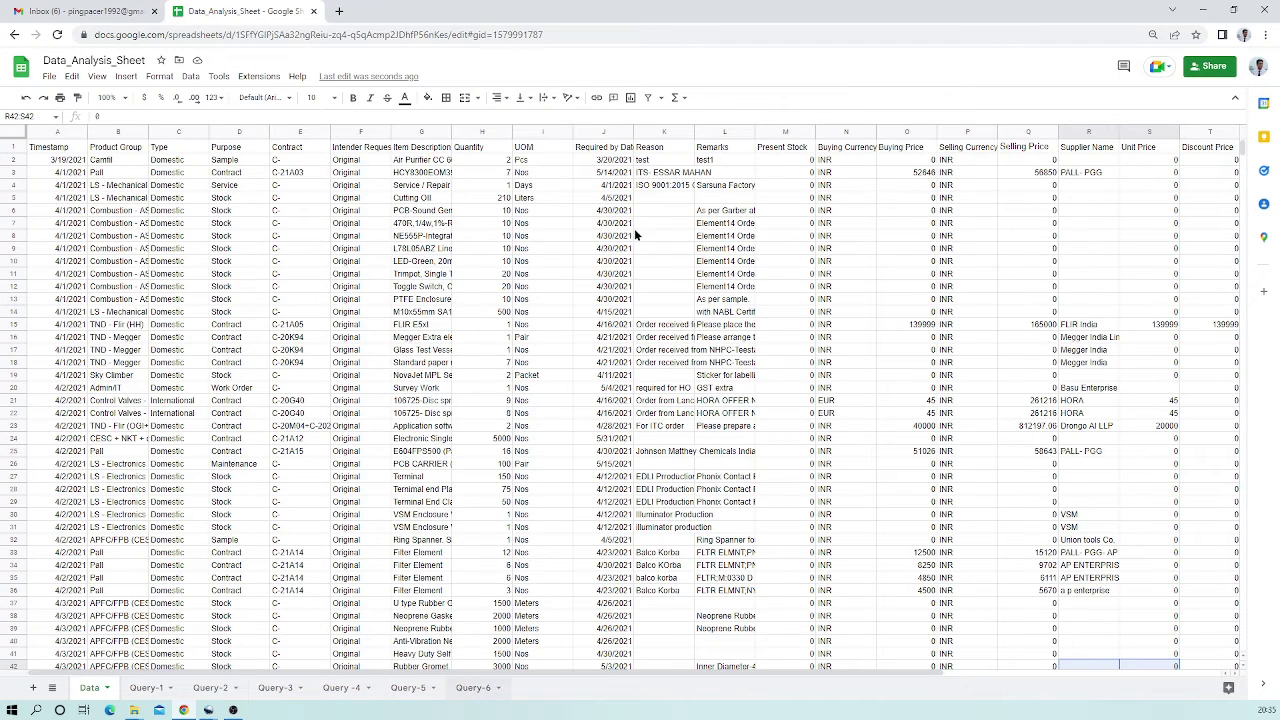
{"action": "left_click", "coordinate": [458, 689]}
{"action": "left_click", "coordinate": [272, 116]}
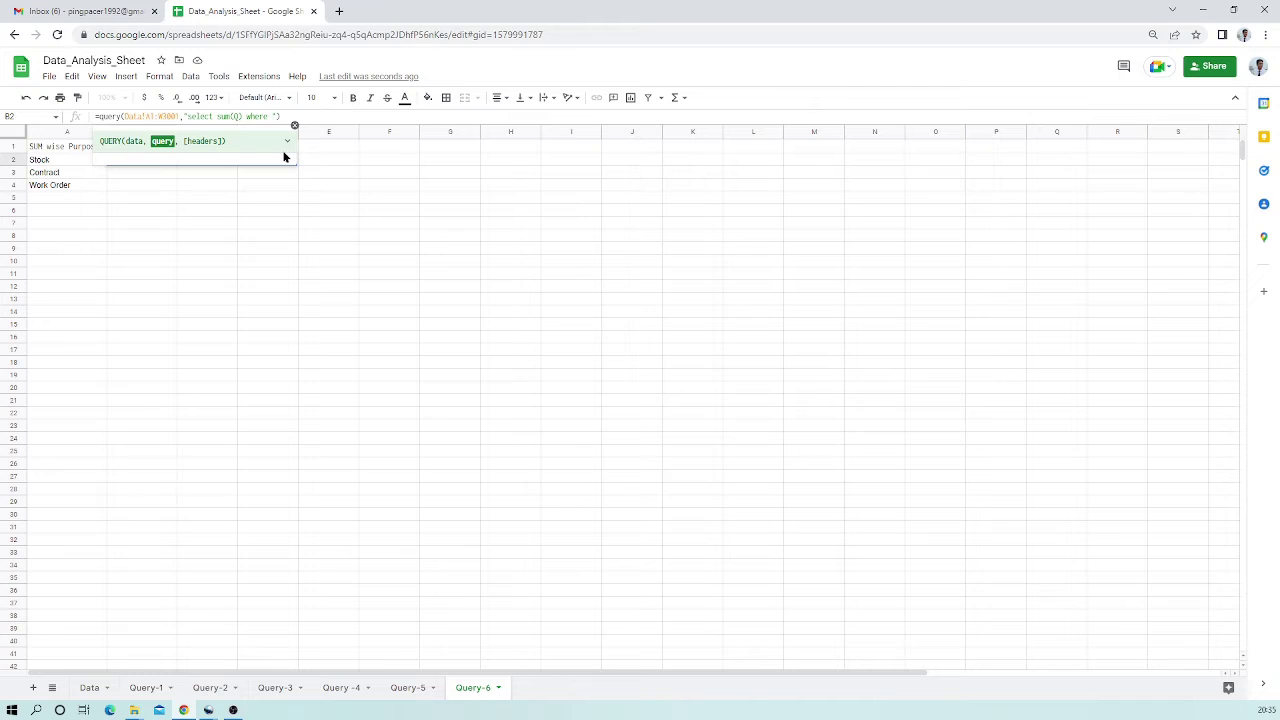
{"action": "type", "text": "D "}
{"action": "type", "text": "= "}
{"action": "type", "text": "''"}
{"action": "type", "text": "Stock"}
{"action": "key", "text": "Return"}
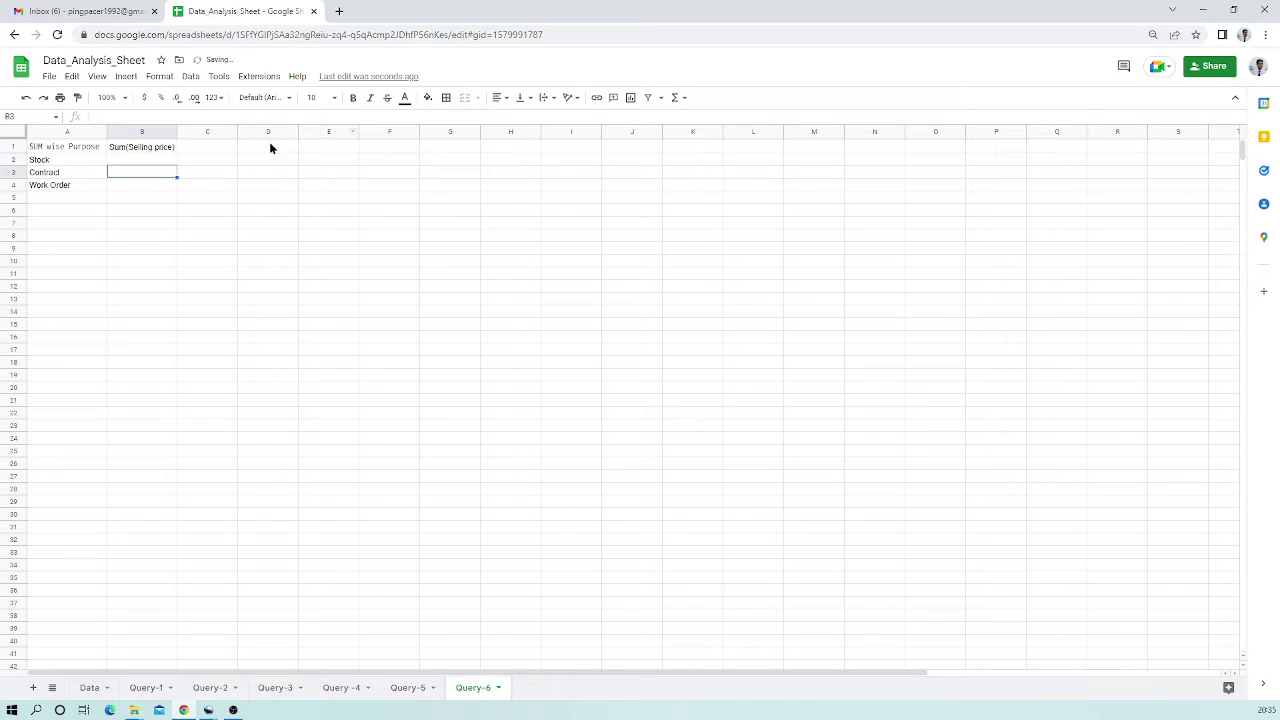
Move the Contract and Work Order labels down into A5:A6
{"action": "left_click_drag", "start_coordinate": [70, 172], "coordinate": [69, 185]}
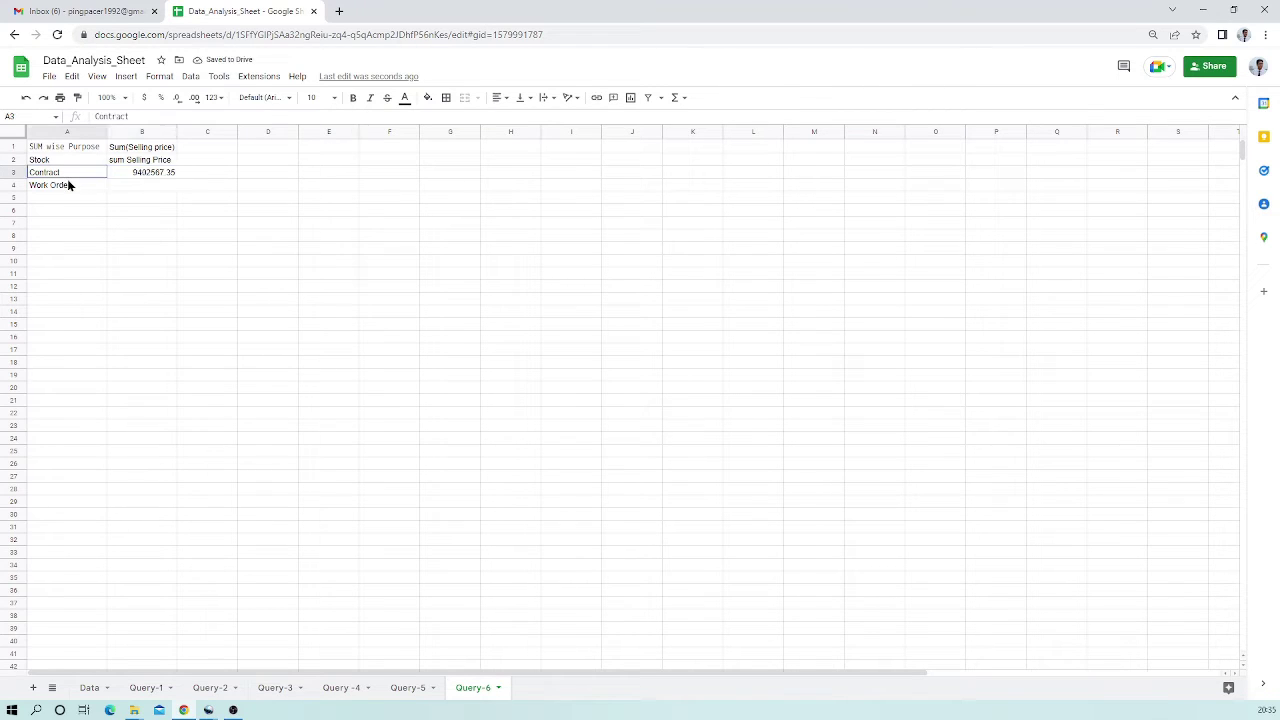
{"action": "key", "text": "ctrl+c"}
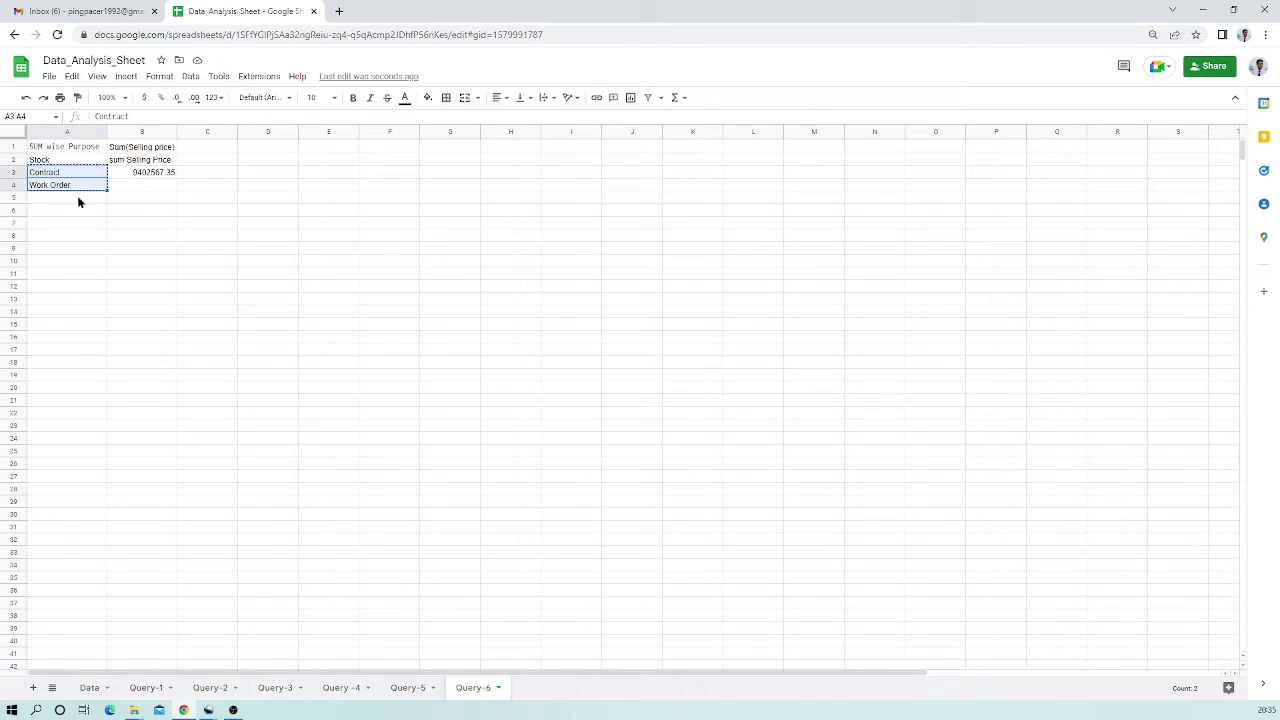
{"action": "left_click", "coordinate": [78, 199]}
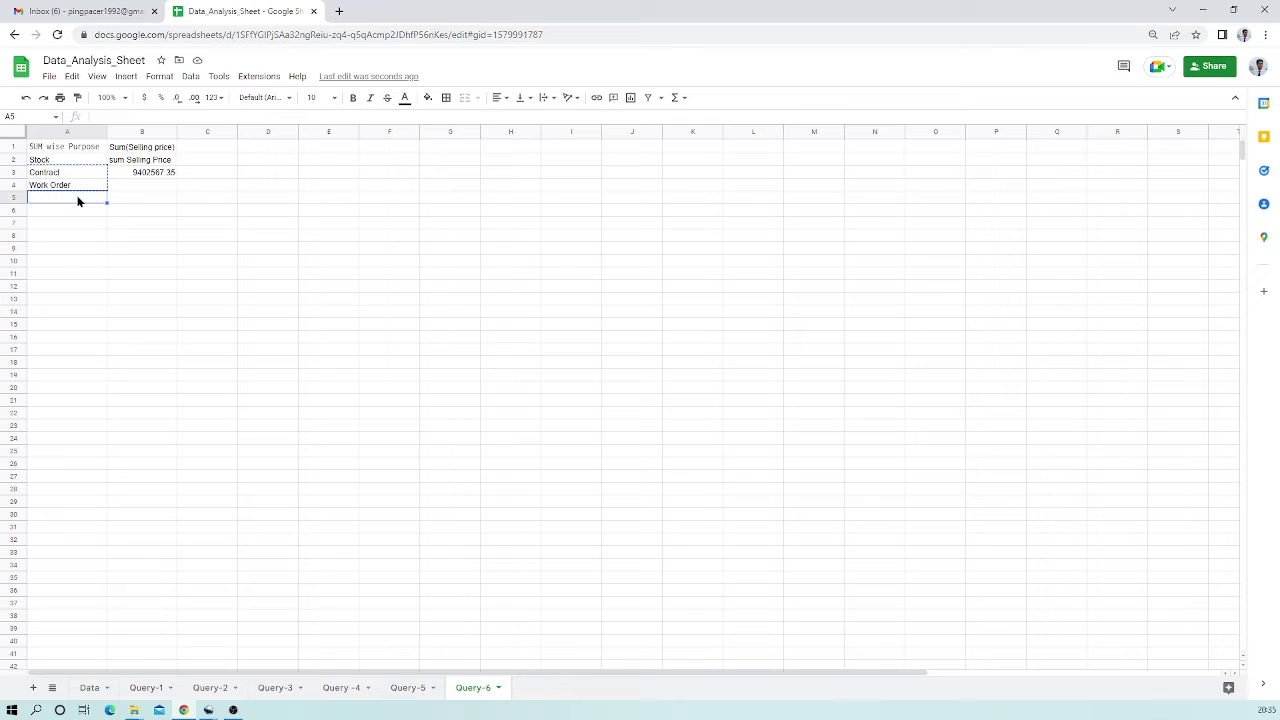
{"action": "key", "text": "ctrl+v"}
Move the Contract label up into A4, leaving row 5 empty
{"action": "left_click", "coordinate": [78, 200]}
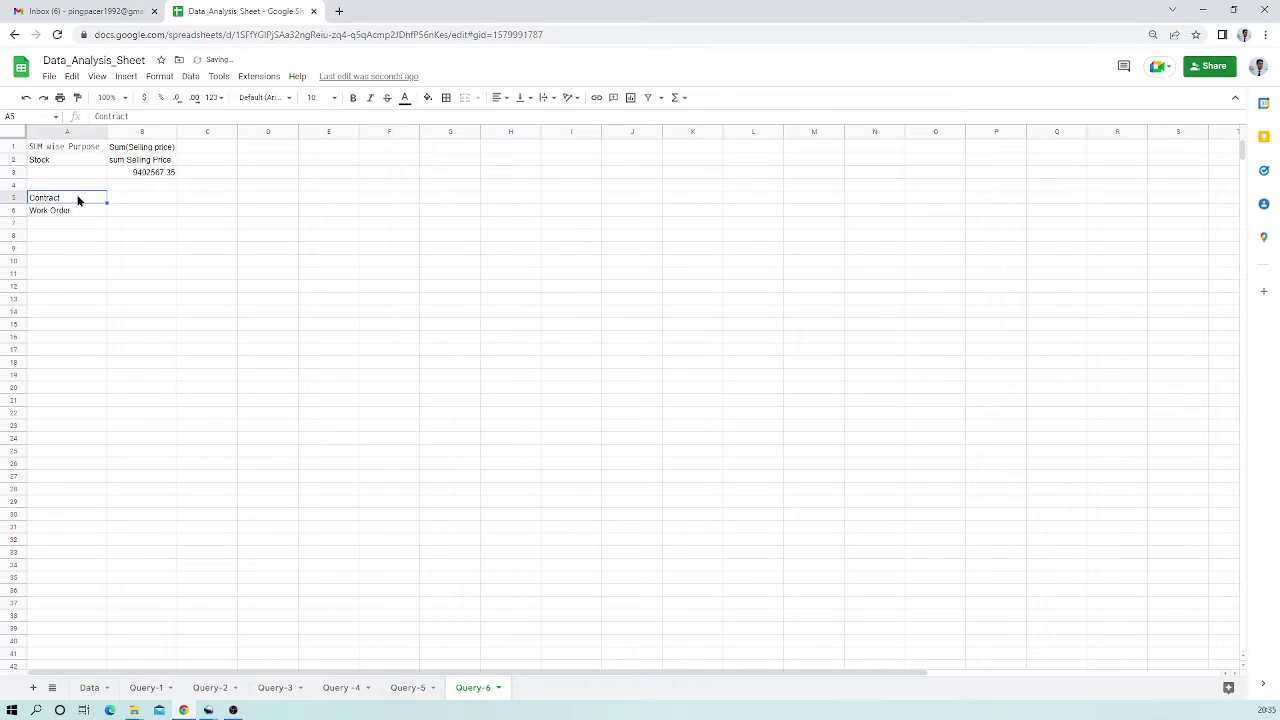
{"action": "key", "text": "ctrl+c"}
{"action": "left_click", "coordinate": [78, 188]}
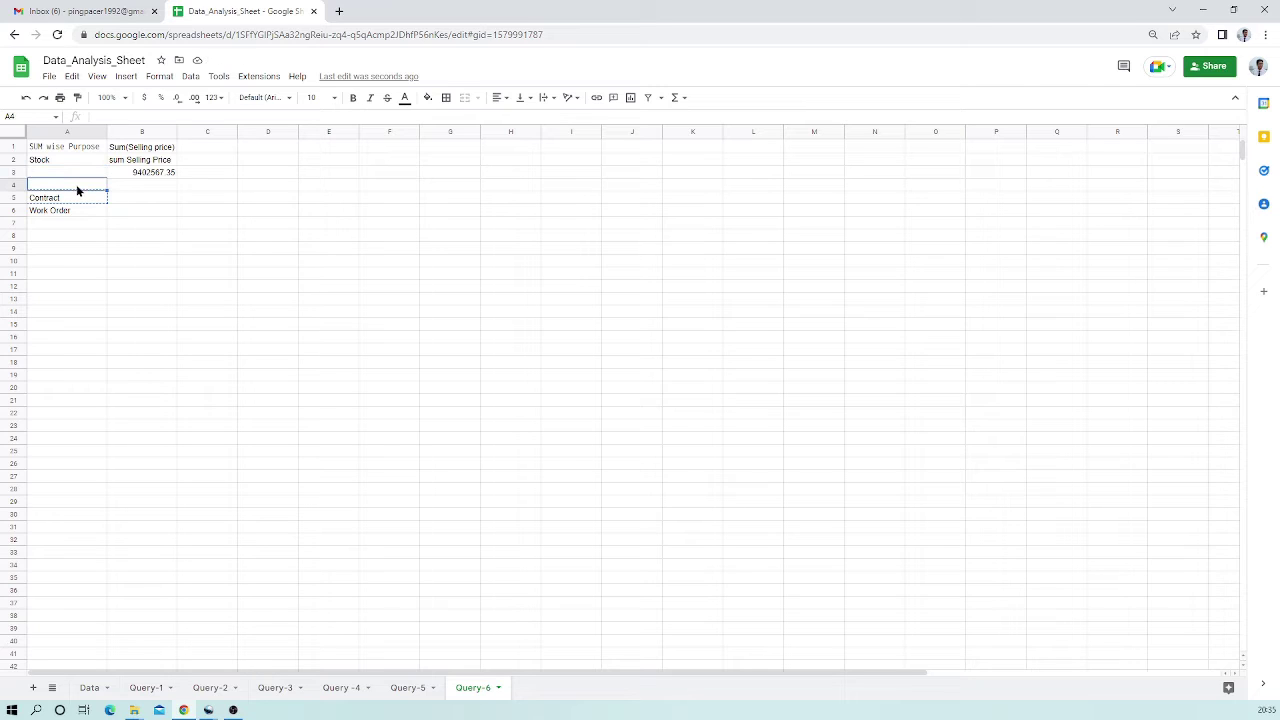
{"action": "key", "text": "ctrl+v"}
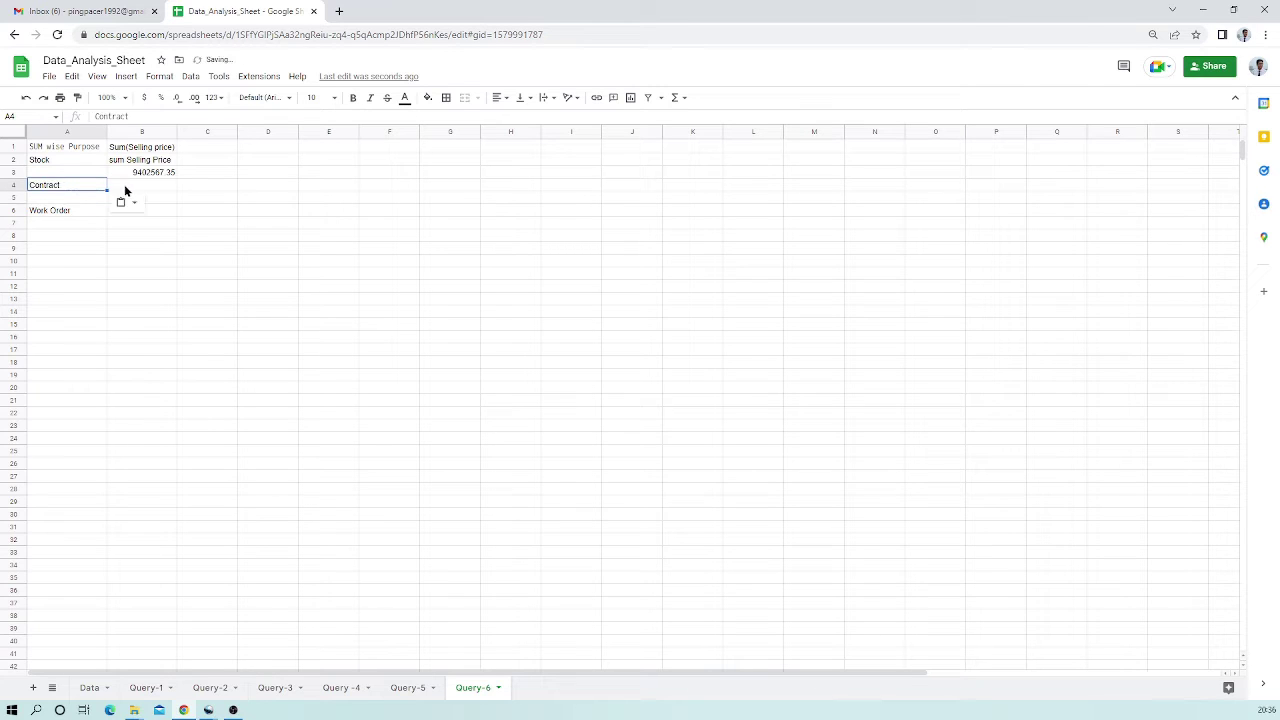
{"action": "left_click", "coordinate": [132, 186]}
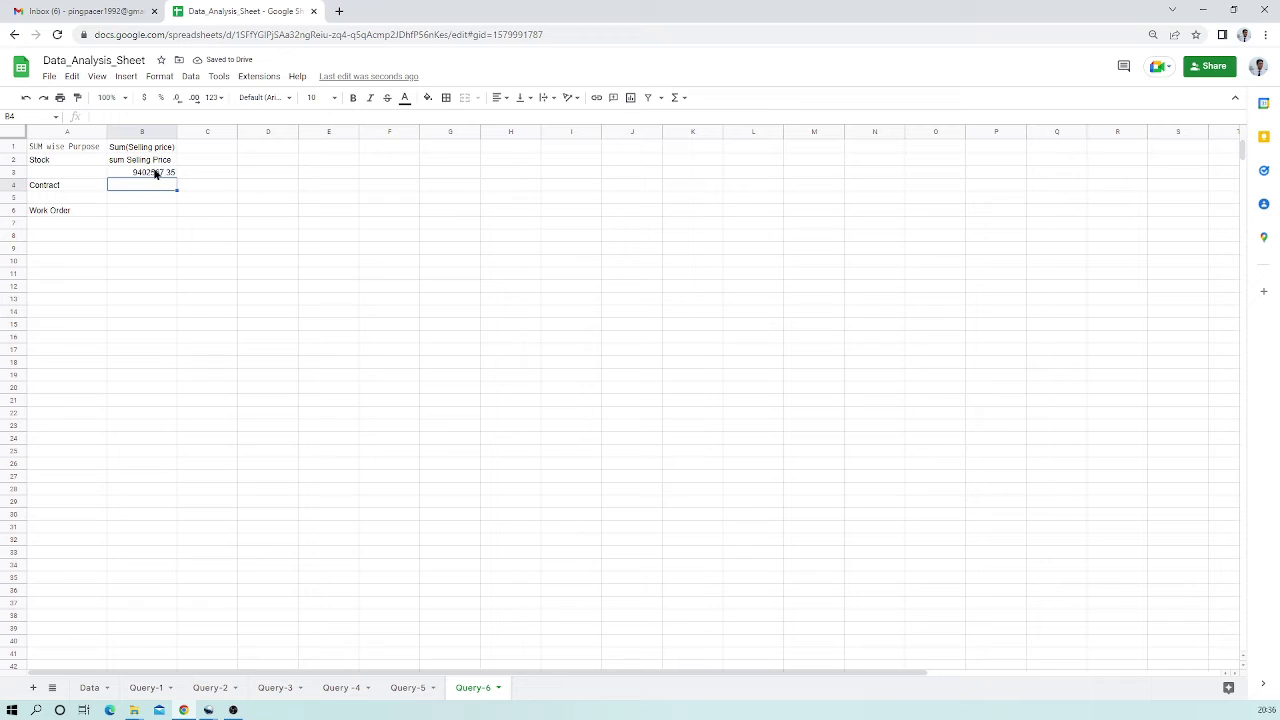
{"action": "left_click", "coordinate": [168, 174]}
Copy the full Stock query formula from B2's formula bar for reuse in B4
{"action": "left_click_drag", "start_coordinate": [176, 178], "coordinate": [175, 188]}
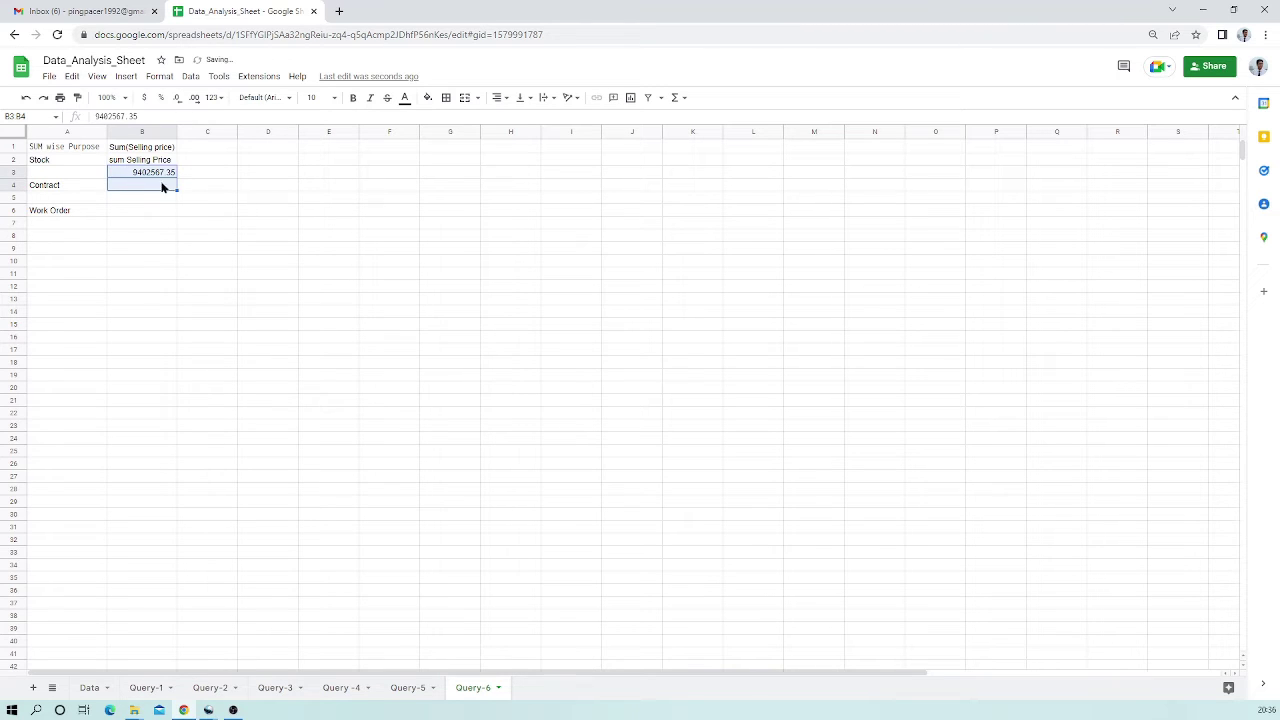
{"action": "left_click", "coordinate": [164, 171]}
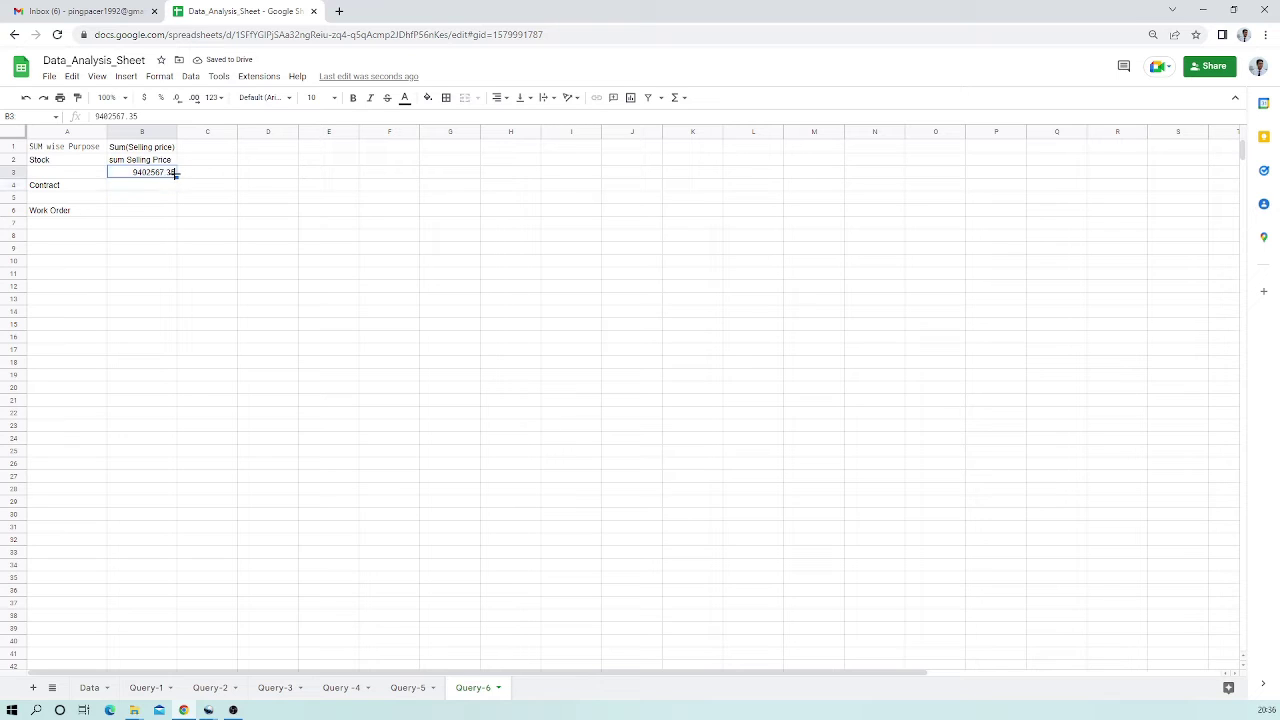
{"action": "left_click_drag", "start_coordinate": [175, 177], "coordinate": [175, 188]}
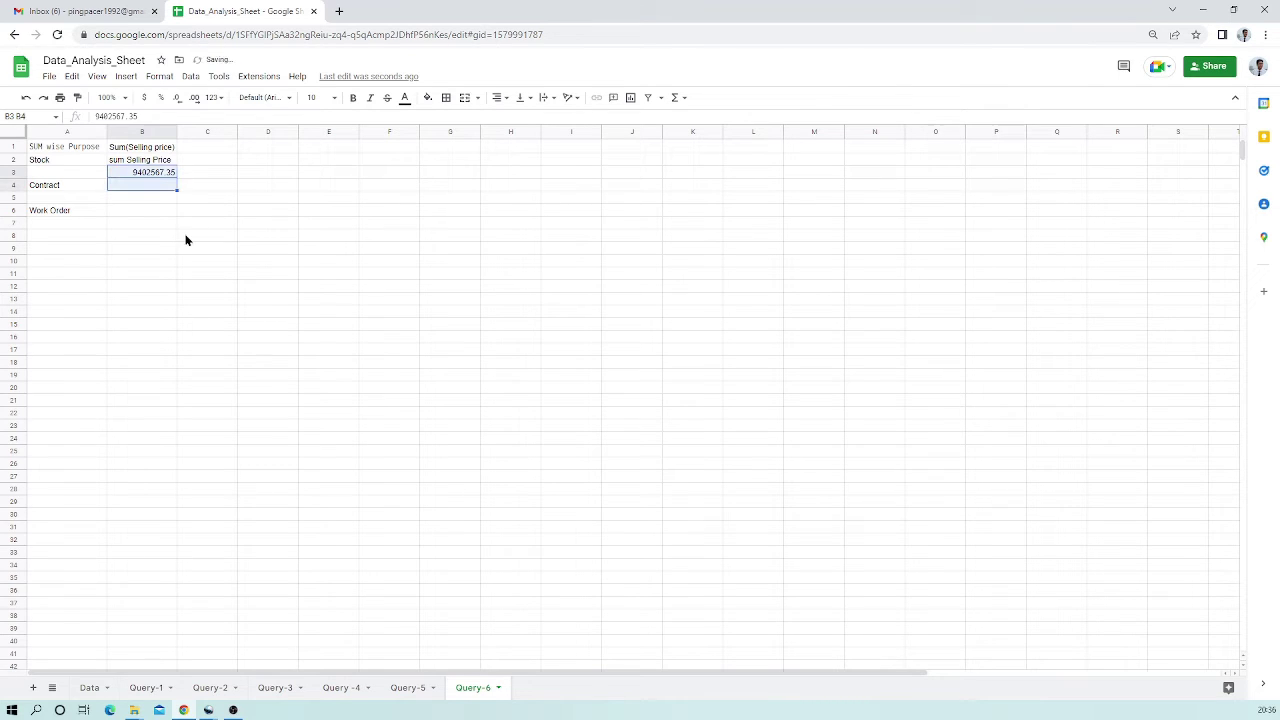
{"action": "left_click", "coordinate": [160, 175]}
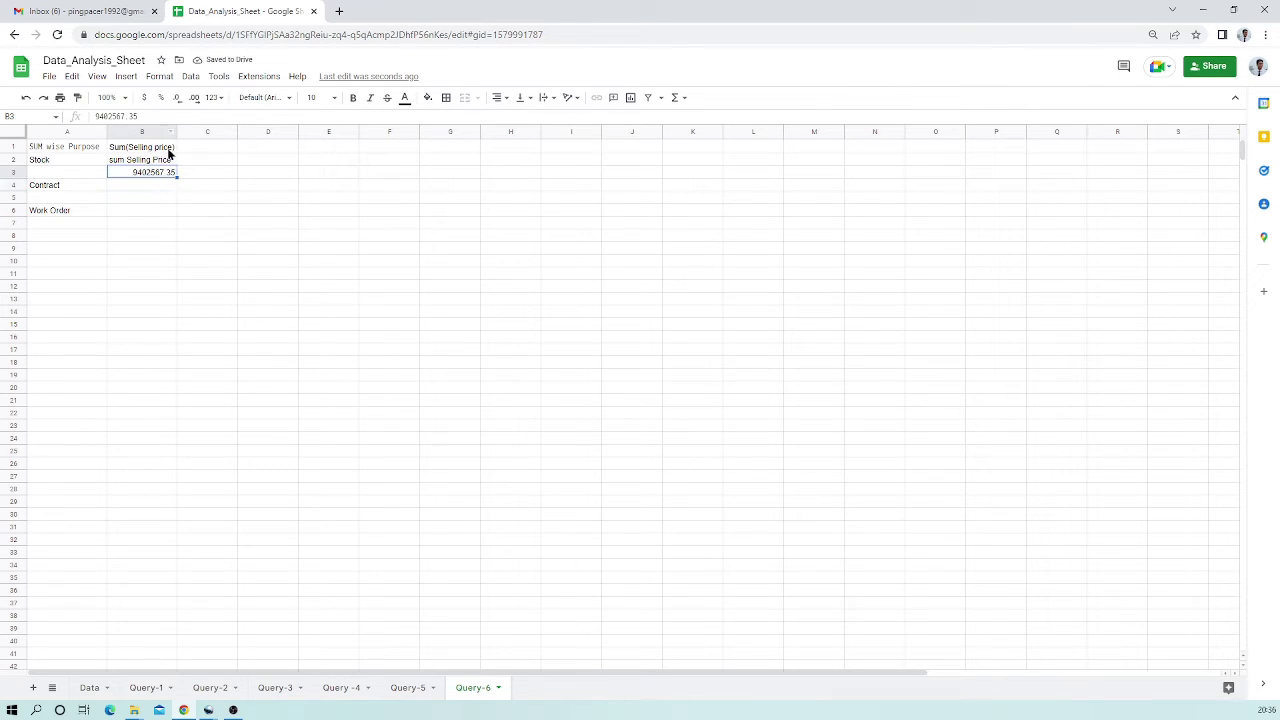
{"action": "left_click", "coordinate": [152, 162]}
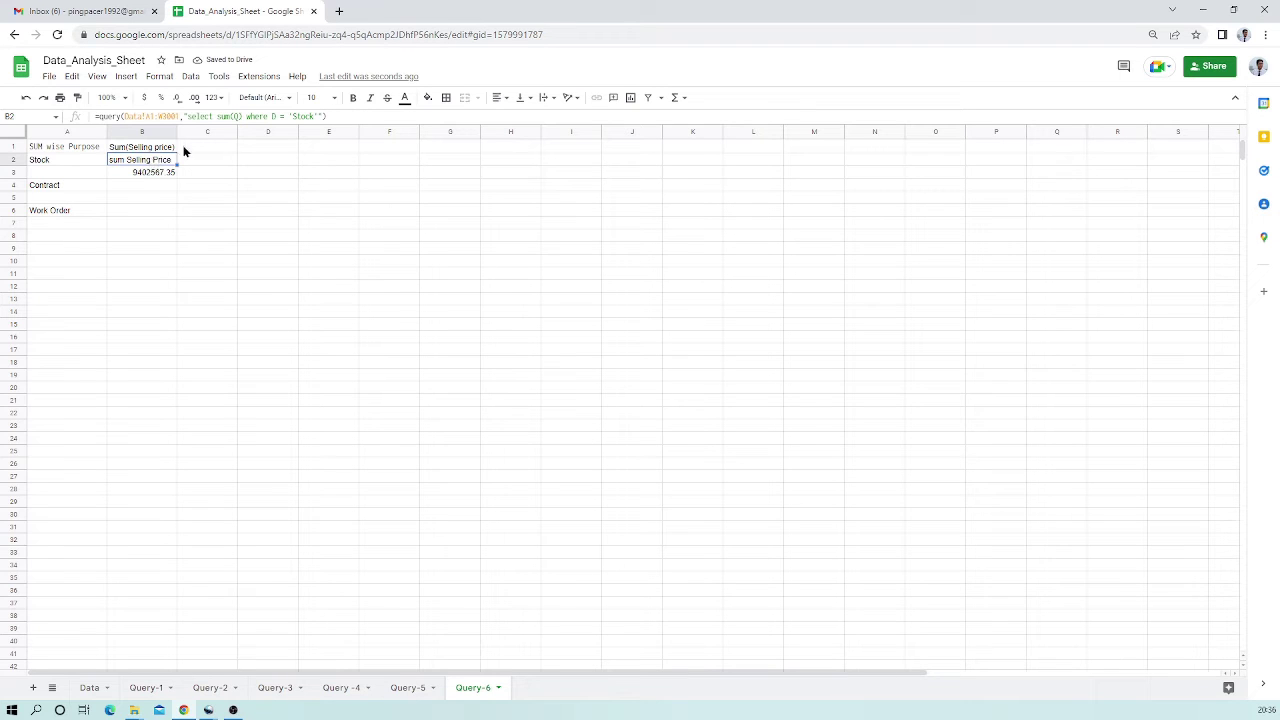
{"action": "left_click_drag", "start_coordinate": [321, 117], "coordinate": [92, 118]}
{"action": "key", "text": "ctrl+c"}
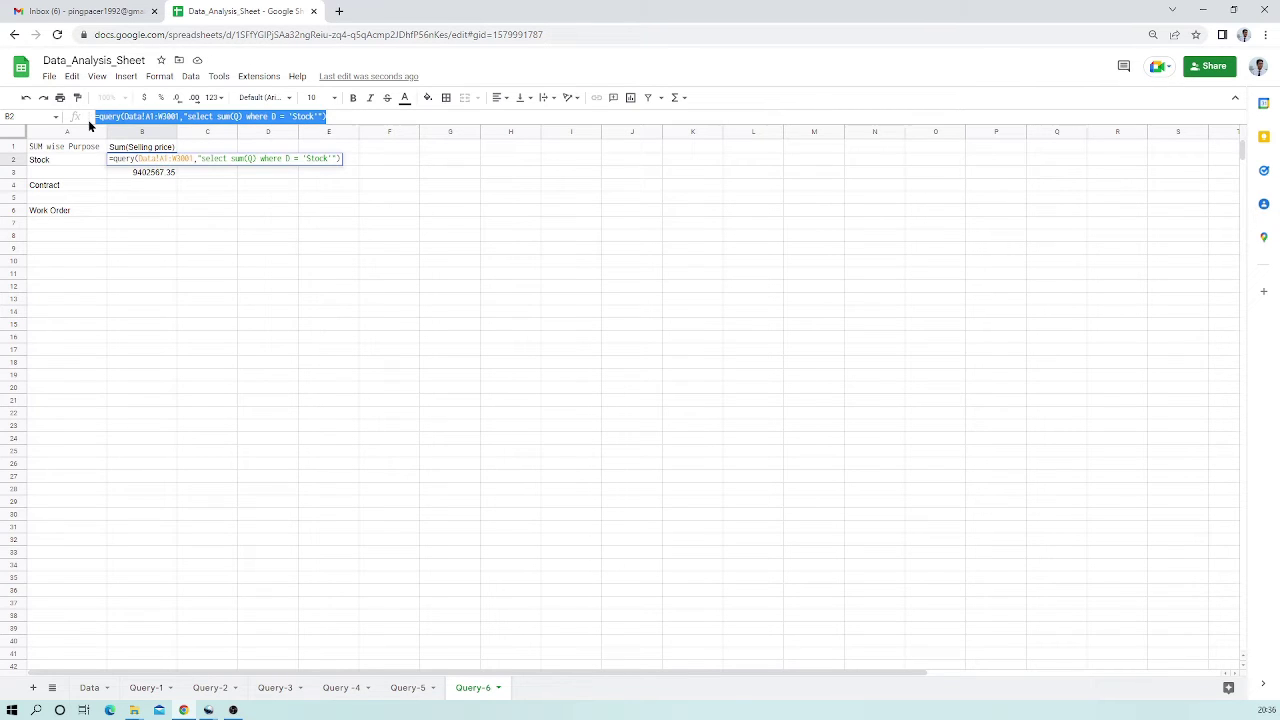
{"action": "left_click", "coordinate": [129, 188]}
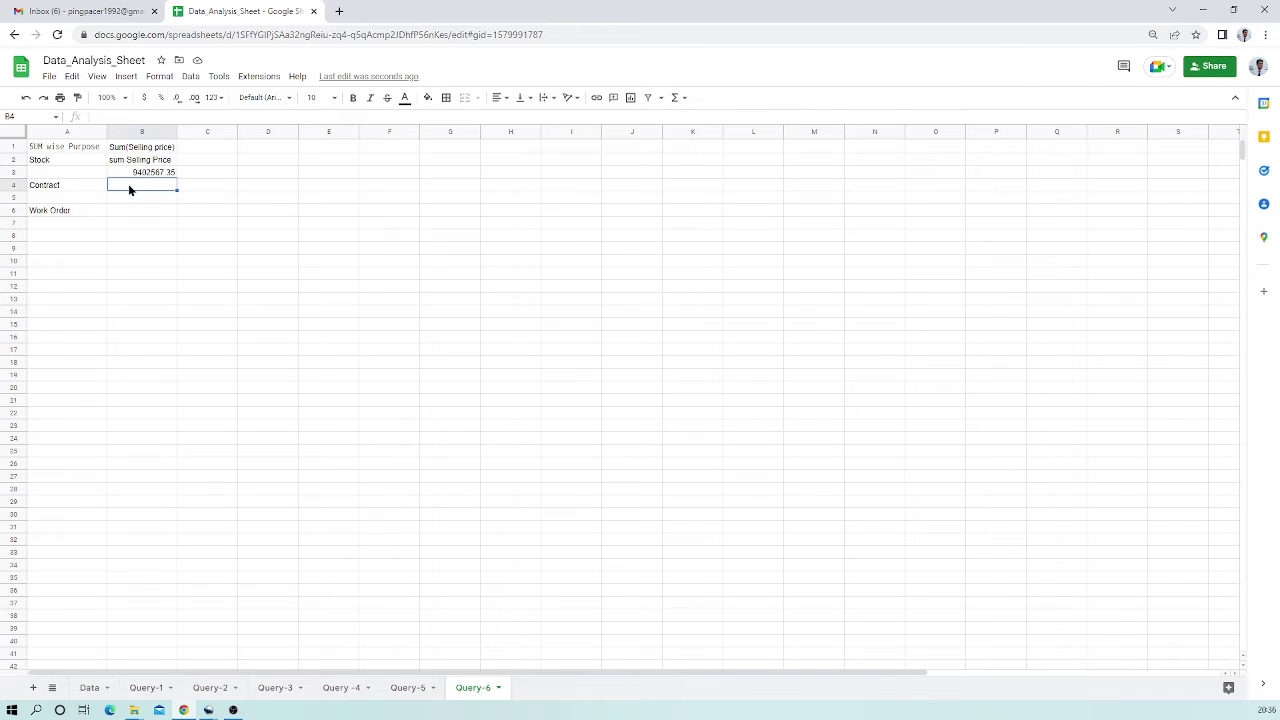
Paste the query into B4 with 'Contract' replacing 'Stock', returning 267347324.8
{"action": "key", "text": "ctrl+v"}
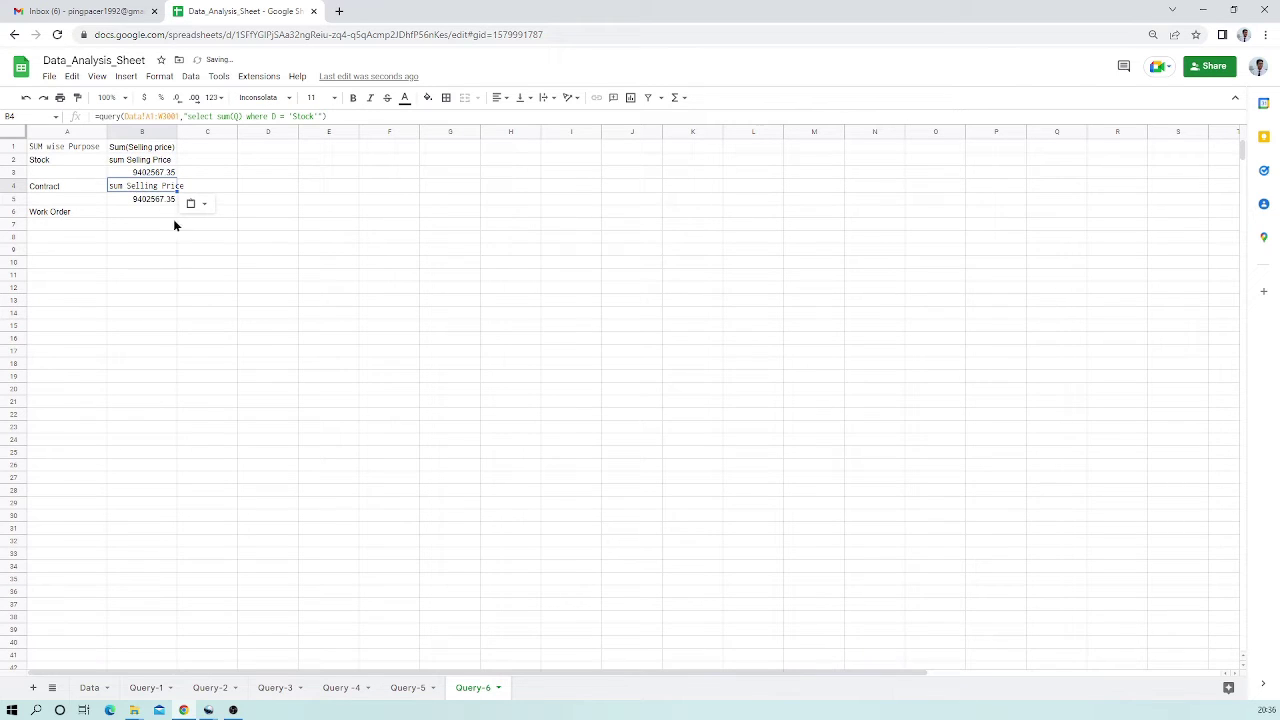
{"action": "left_click", "coordinate": [313, 116]}
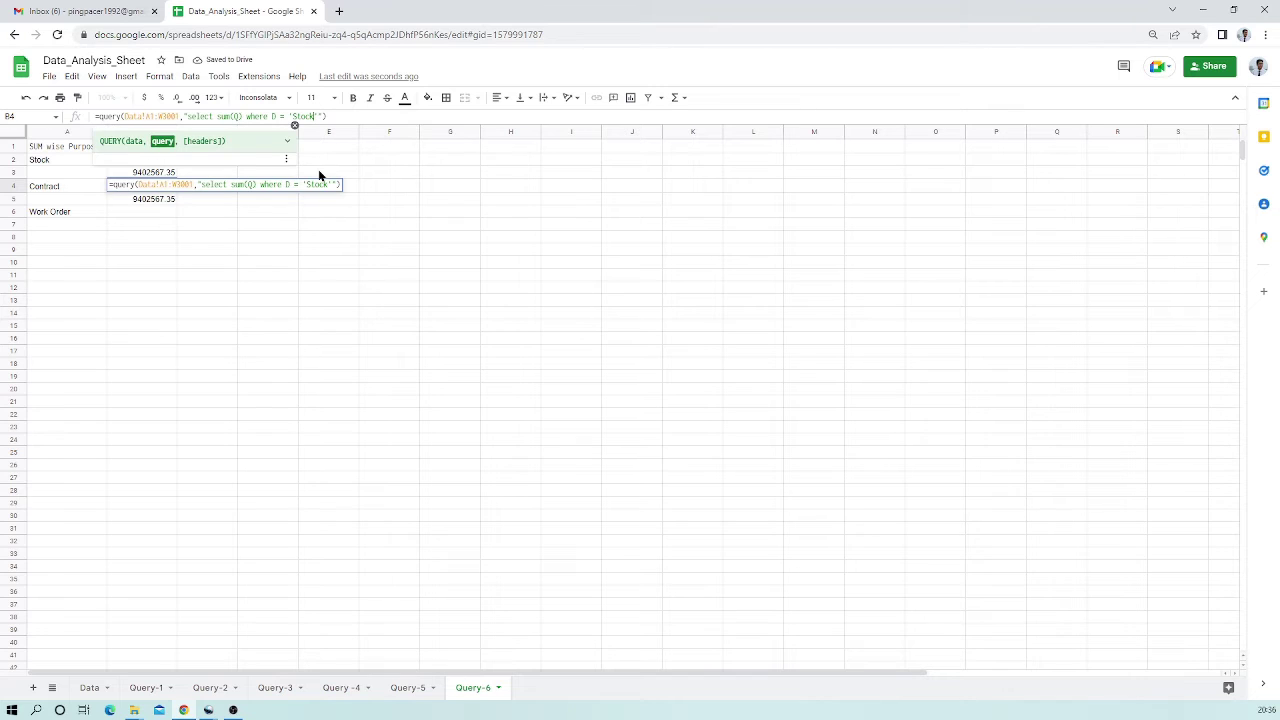
{"action": "key", "text": "BackSpace"}
{"action": "key", "text": "BackSpace"}
{"action": "key", "text": "BackSpace"}
{"action": "key", "text": "BackSpace"}
{"action": "key", "text": "BackSpace"}
{"action": "type", "text": "Contr"}
{"action": "type", "text": "act"}
{"action": "key", "text": "Return"}
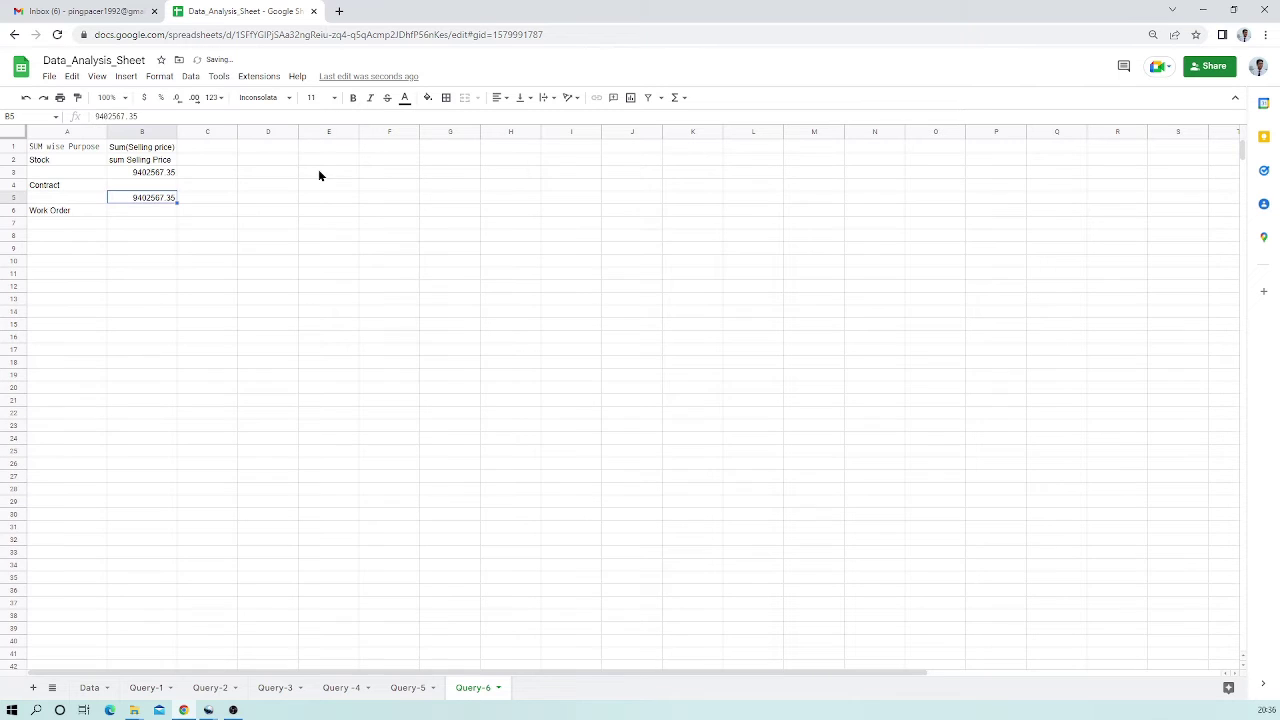
{"action": "left_click", "coordinate": [162, 173]}
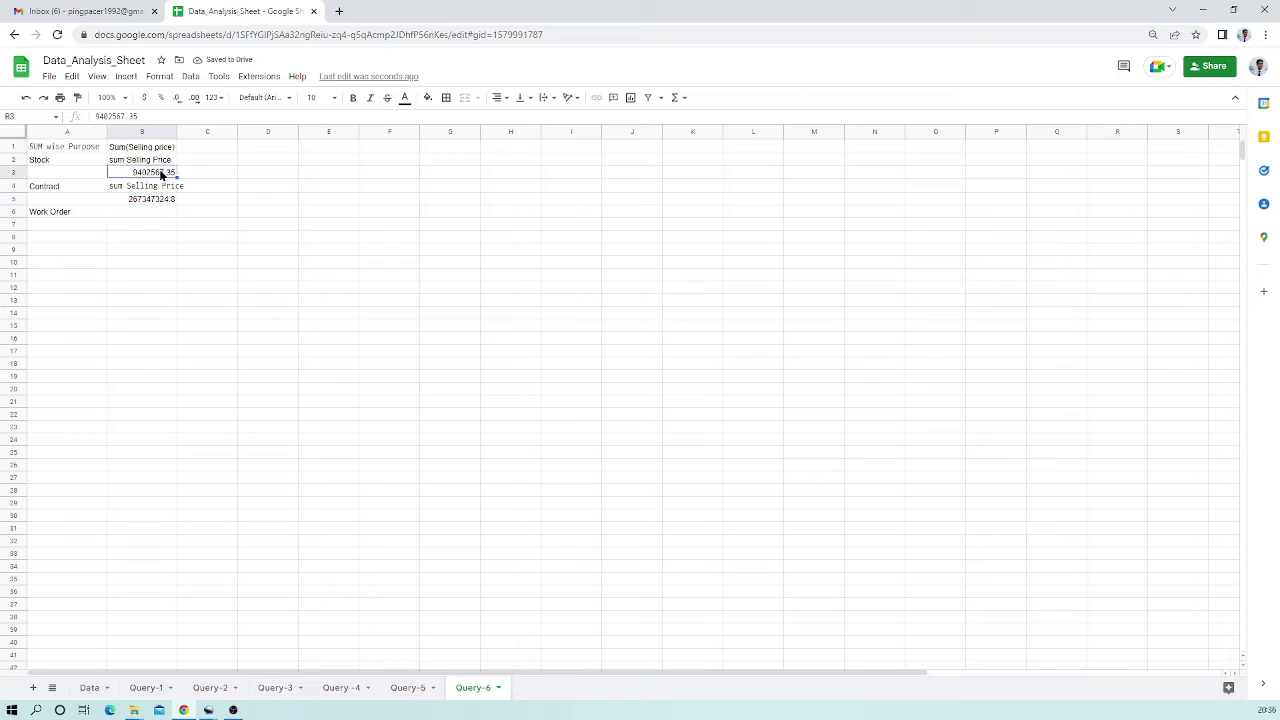
Paste the query into B6 with 'Work Order' replacing 'Stock', returning 0
{"action": "left_click", "coordinate": [129, 212]}
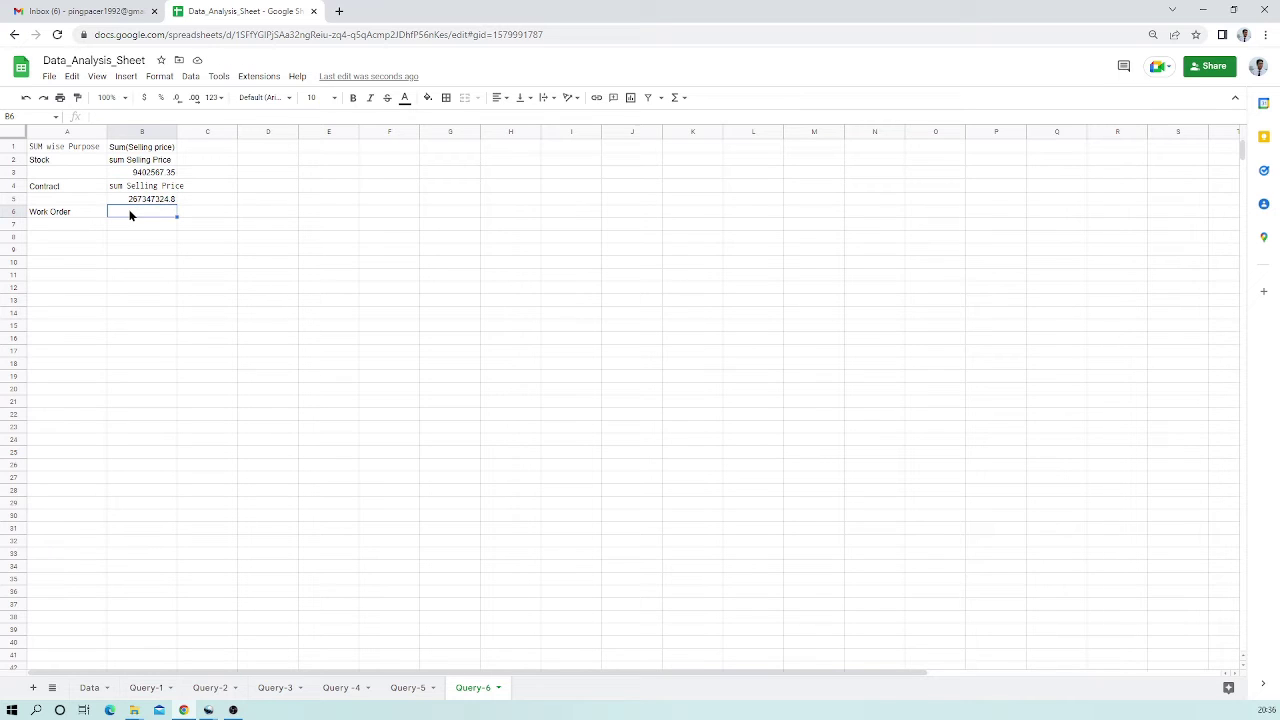
{"action": "key", "text": "ctrl+v"}
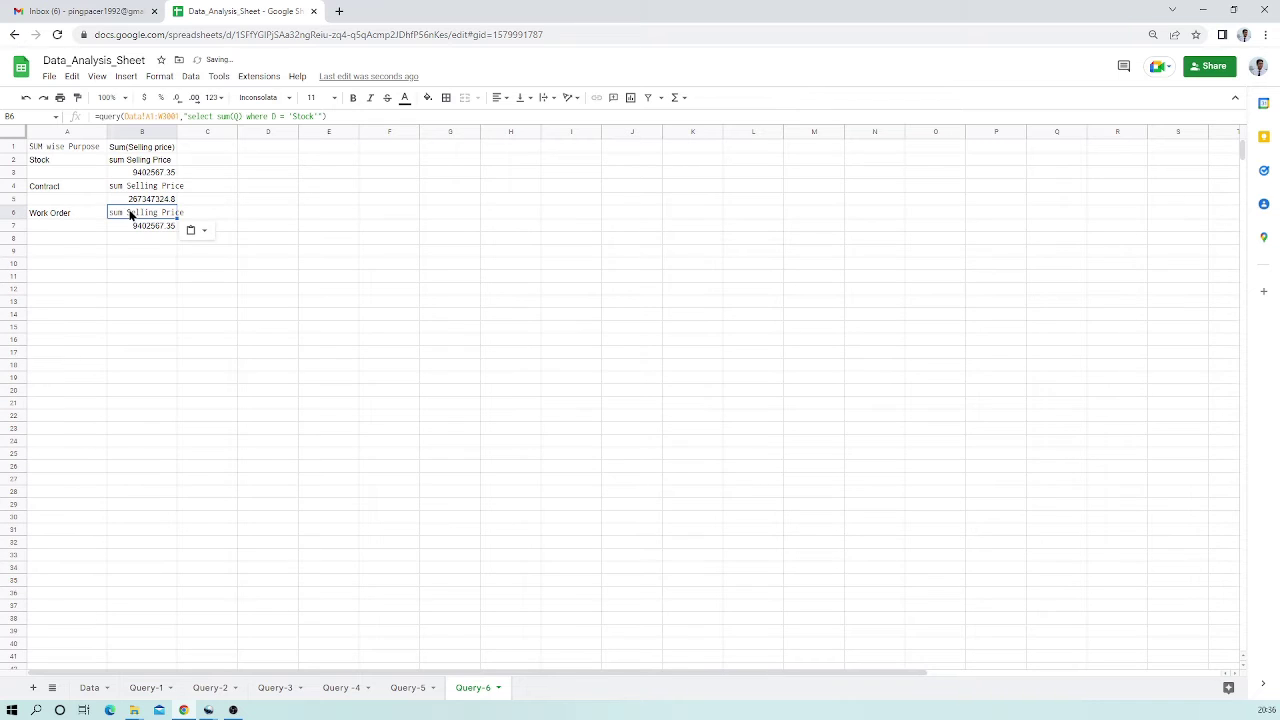
{"action": "left_click", "coordinate": [145, 228]}
{"action": "left_click", "coordinate": [165, 213]}
{"action": "left_click", "coordinate": [316, 116]}
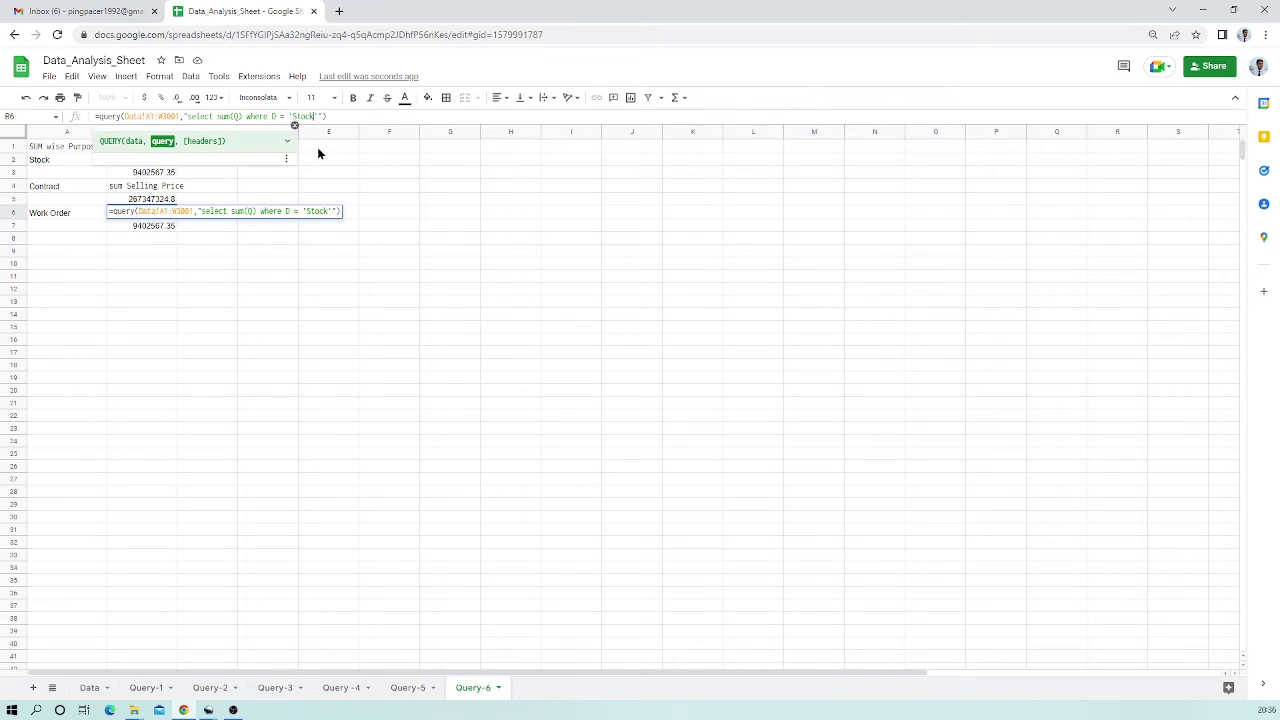
{"action": "key", "text": "BackSpace"}
{"action": "key", "text": "BackSpace"}
{"action": "key", "text": "BackSpace"}
{"action": "key", "text": "BackSpace"}
{"action": "key", "text": "BackSpace"}
{"action": "type", "text": "W"}
{"action": "key", "text": "BackSpace"}
{"action": "type", "text": "W"}
{"action": "type", "text": "ork "}
{"action": "type", "text": "Order"}
{"action": "key", "text": "Return"}
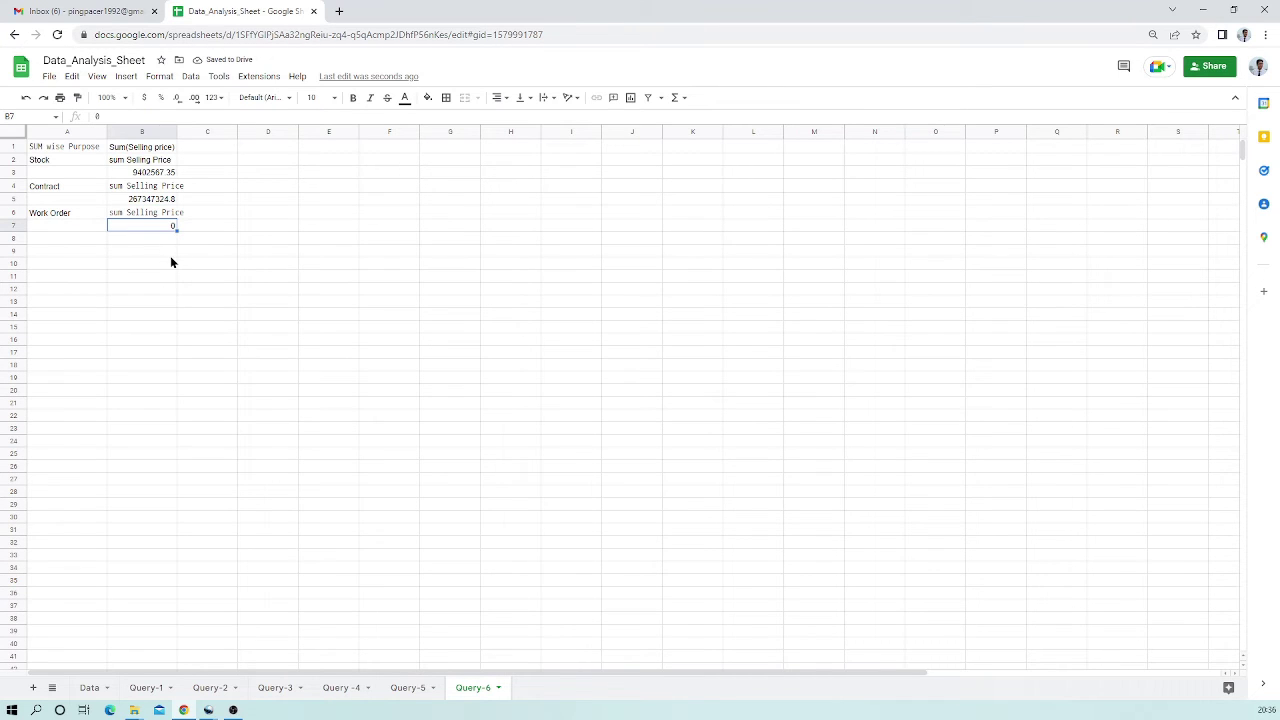
{"action": "left_click", "coordinate": [140, 173]}
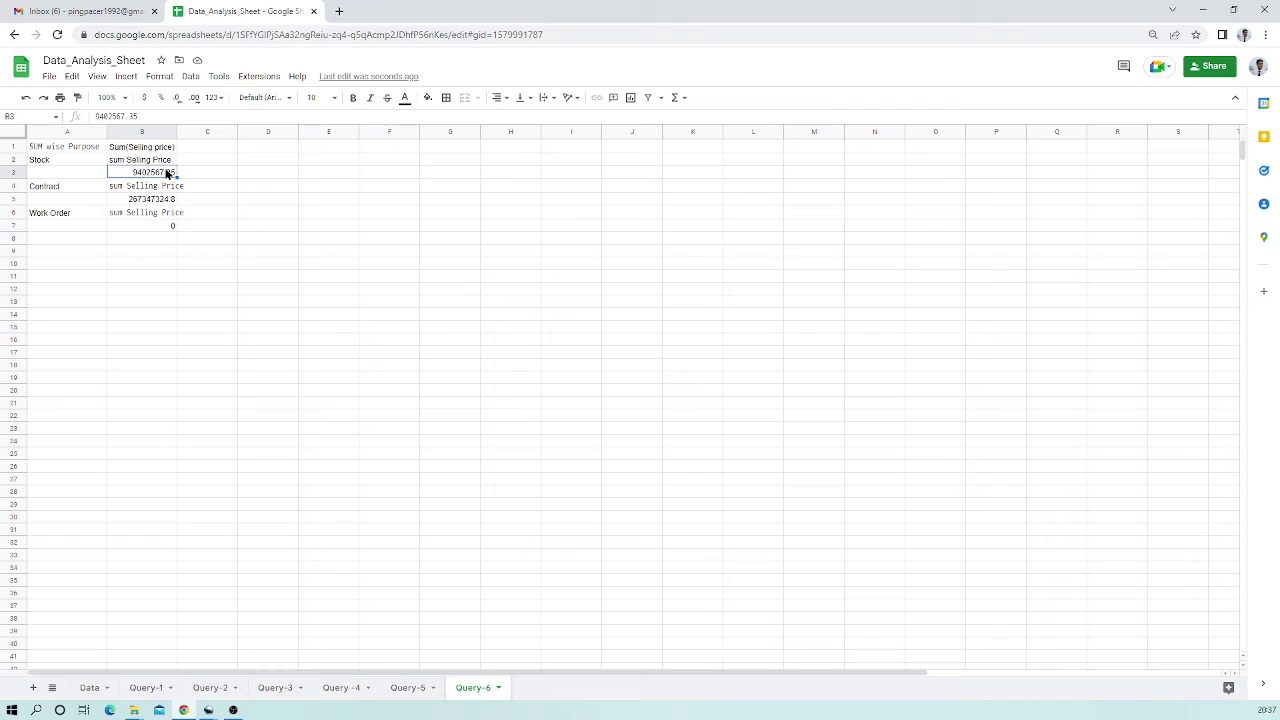
{"action": "left_click", "coordinate": [151, 203]}
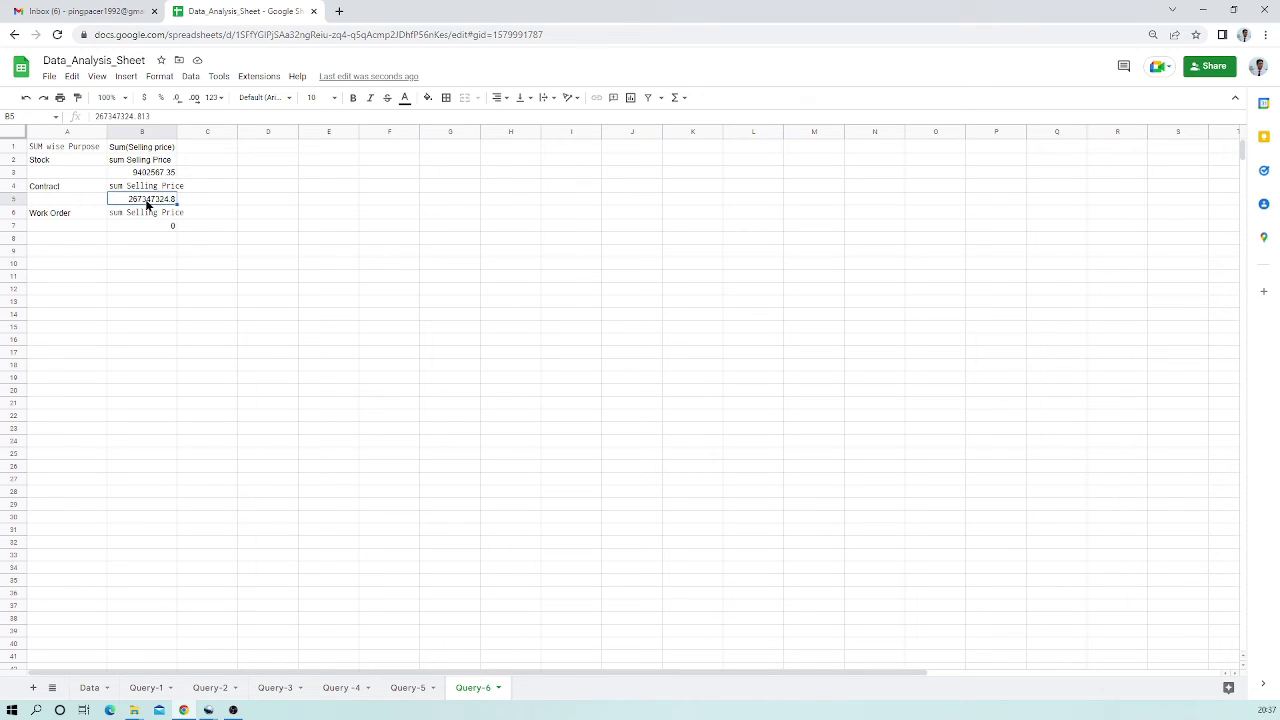
{"action": "left_click", "coordinate": [146, 186]}
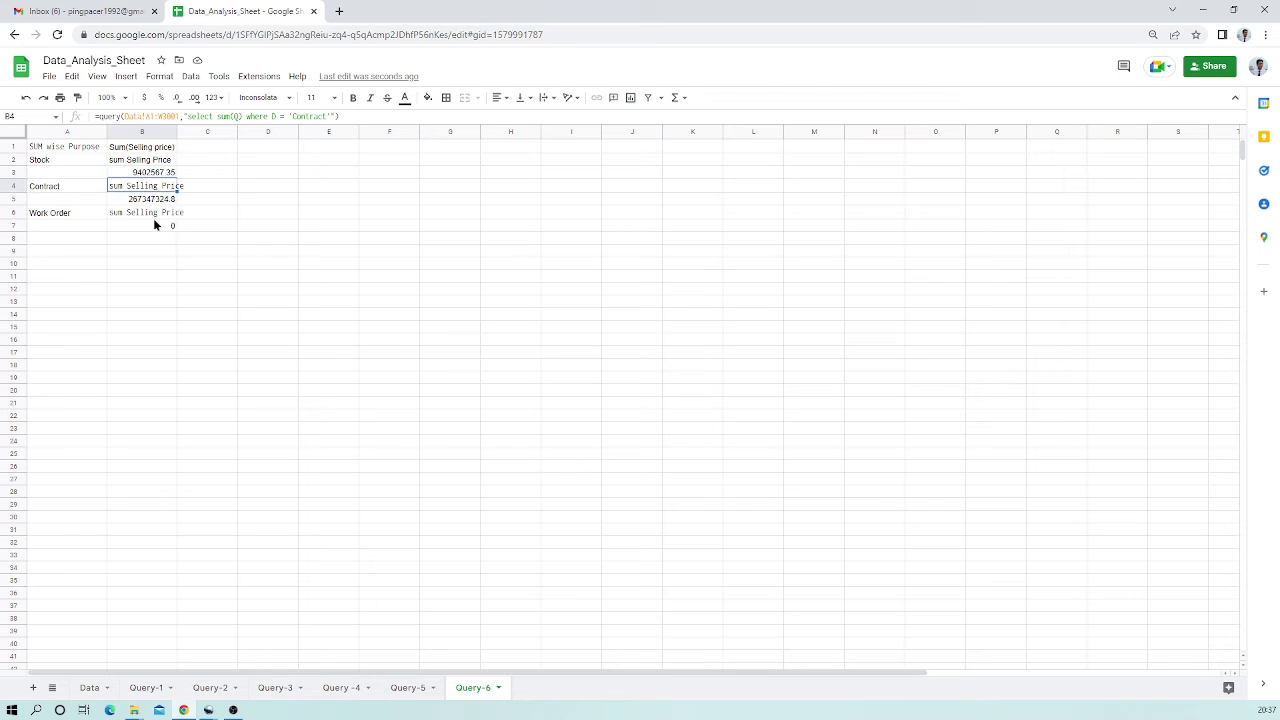
{"action": "left_click", "coordinate": [154, 226]}
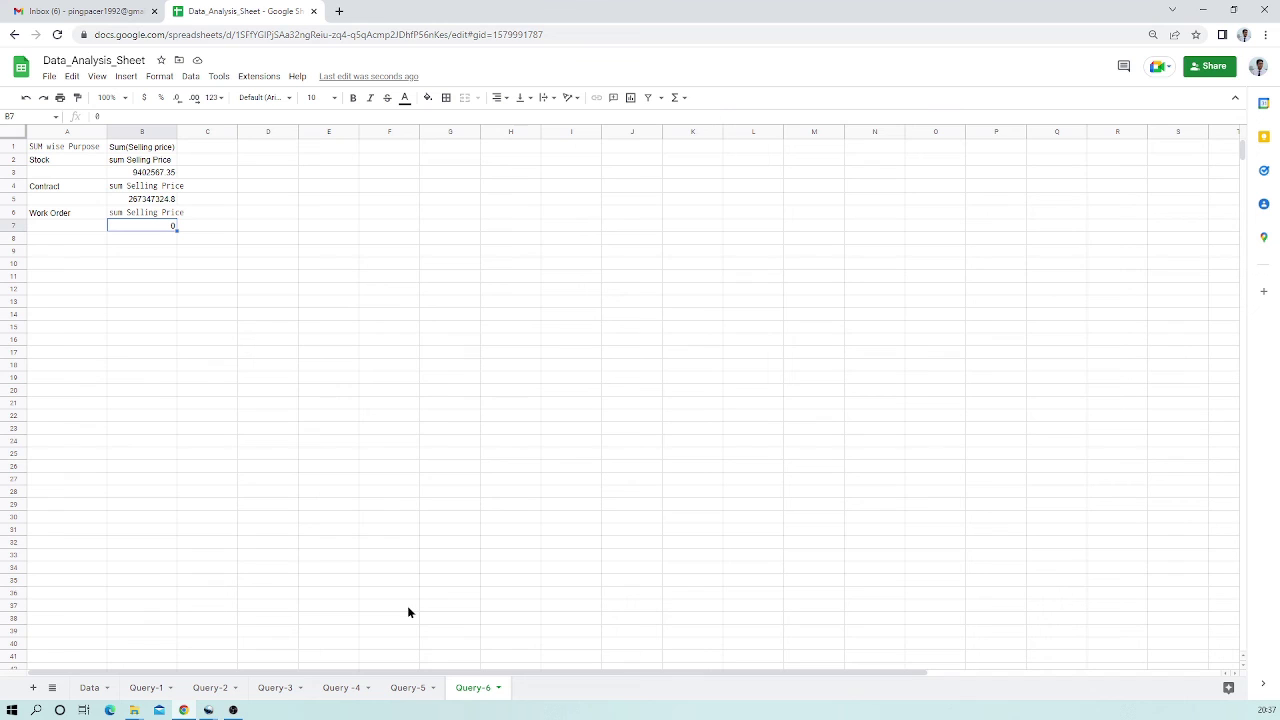
{"action": "left_click", "coordinate": [141, 186]}
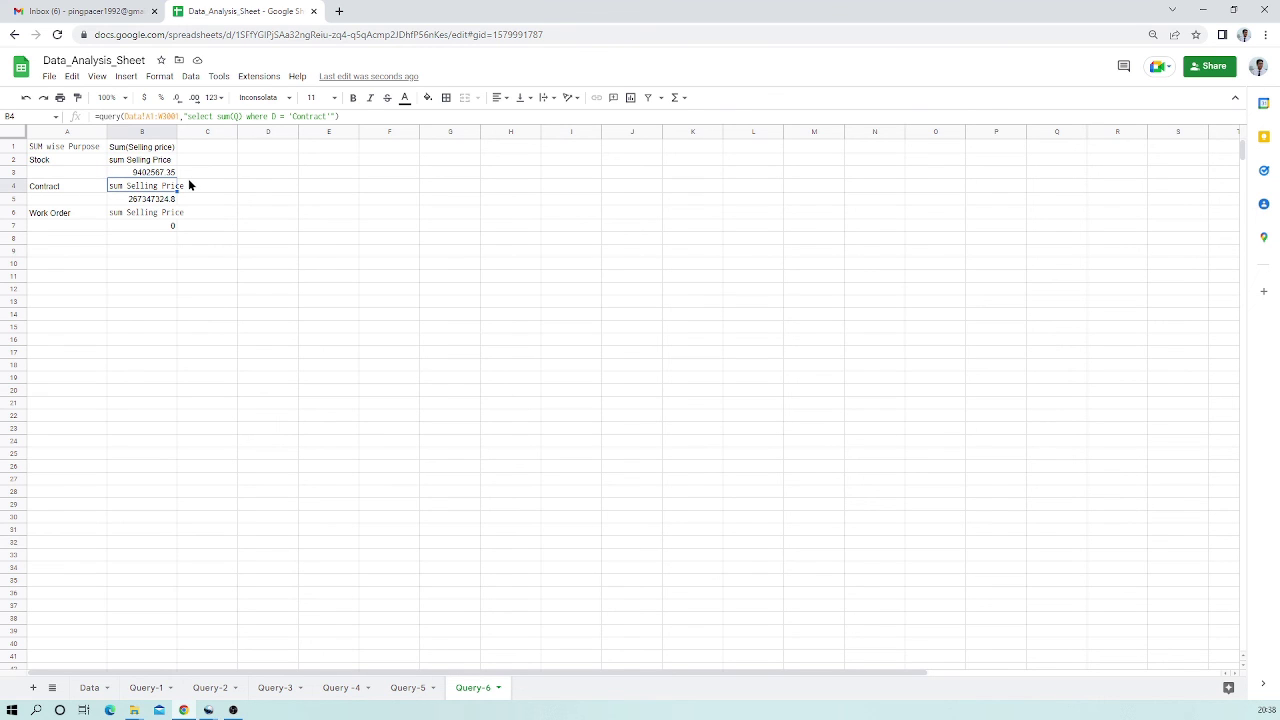
{"action": "left_click", "coordinate": [168, 175]}
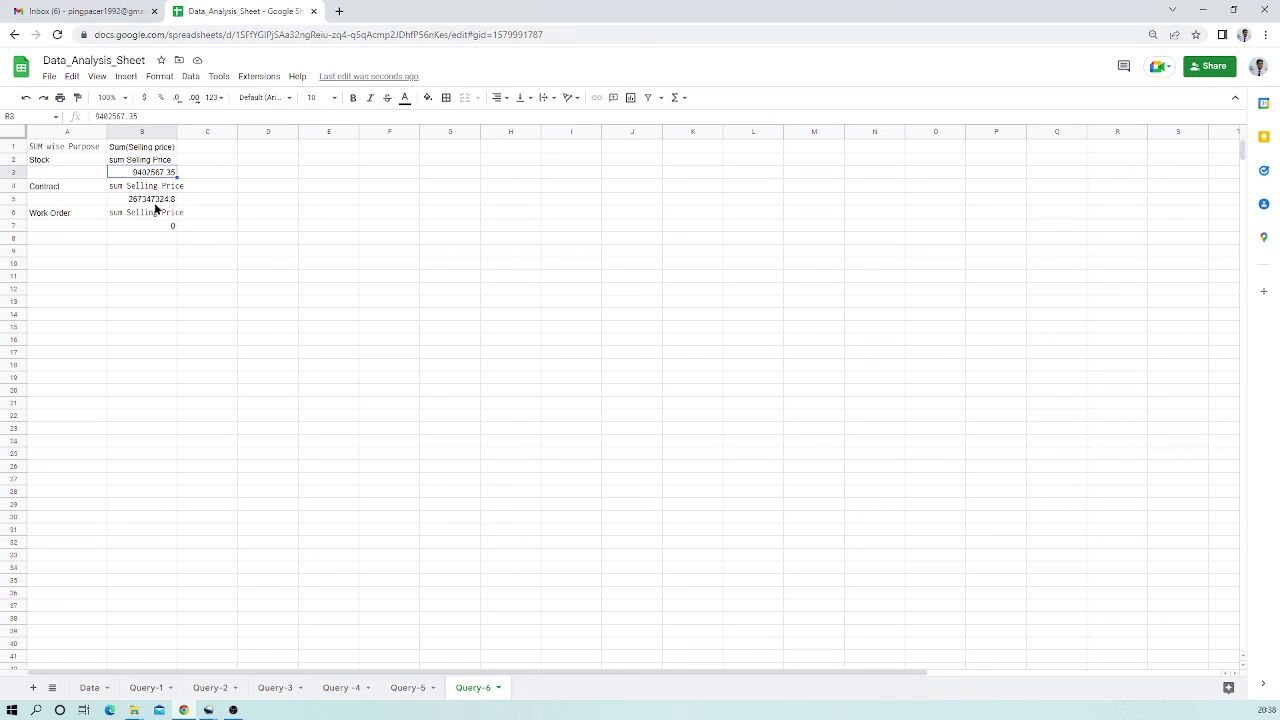
{"action": "left_click", "coordinate": [156, 201]}
{"action": "left_click", "coordinate": [156, 226]}
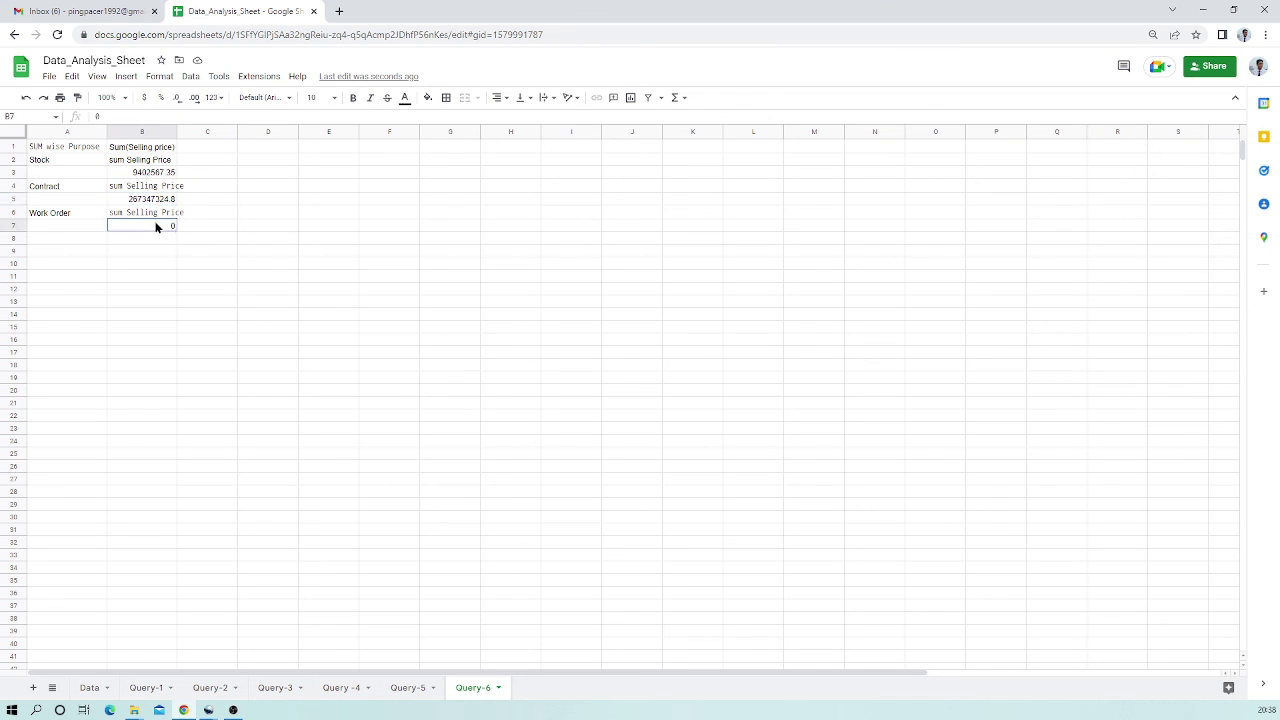